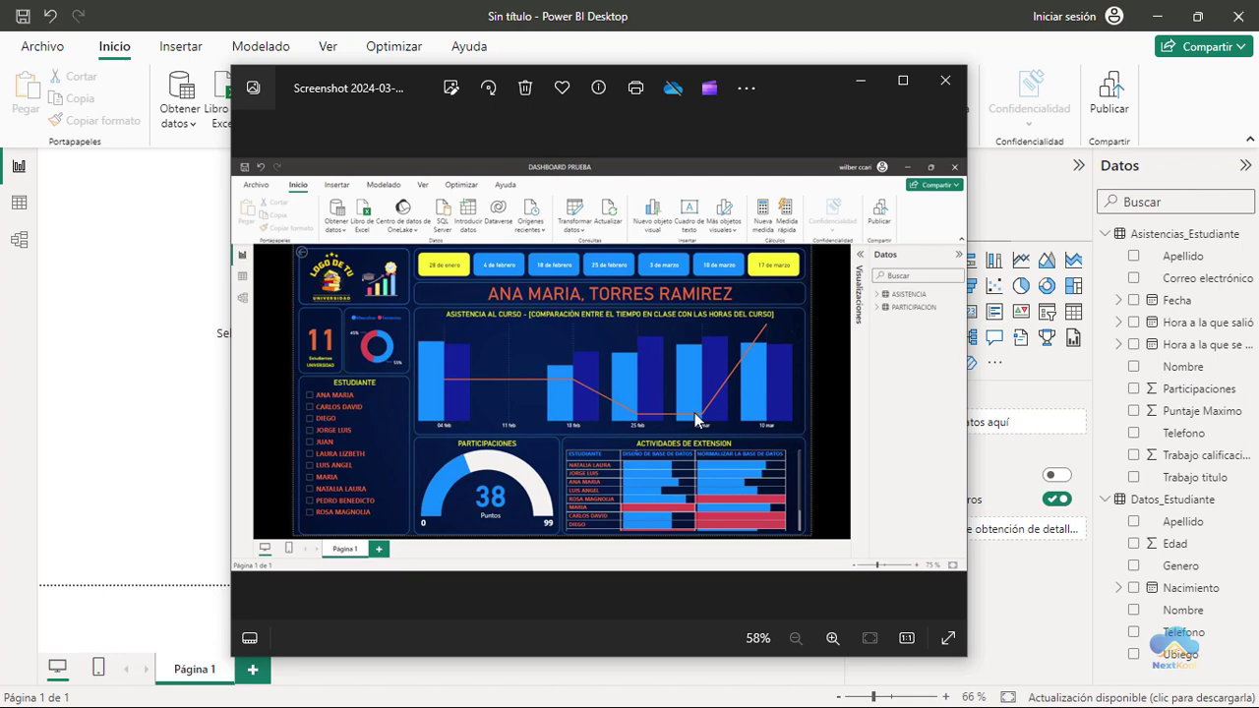
Enlarge the reference screenshot and outline the ESTUDIANTE list and PARTICIPACIONES gauge in red
{"action": "scroll", "coordinate": [440, 425], "scroll_direction": "up", "scroll_amount": 1}
{"action": "scroll", "coordinate": [449, 436], "scroll_direction": "up", "scroll_amount": 1}
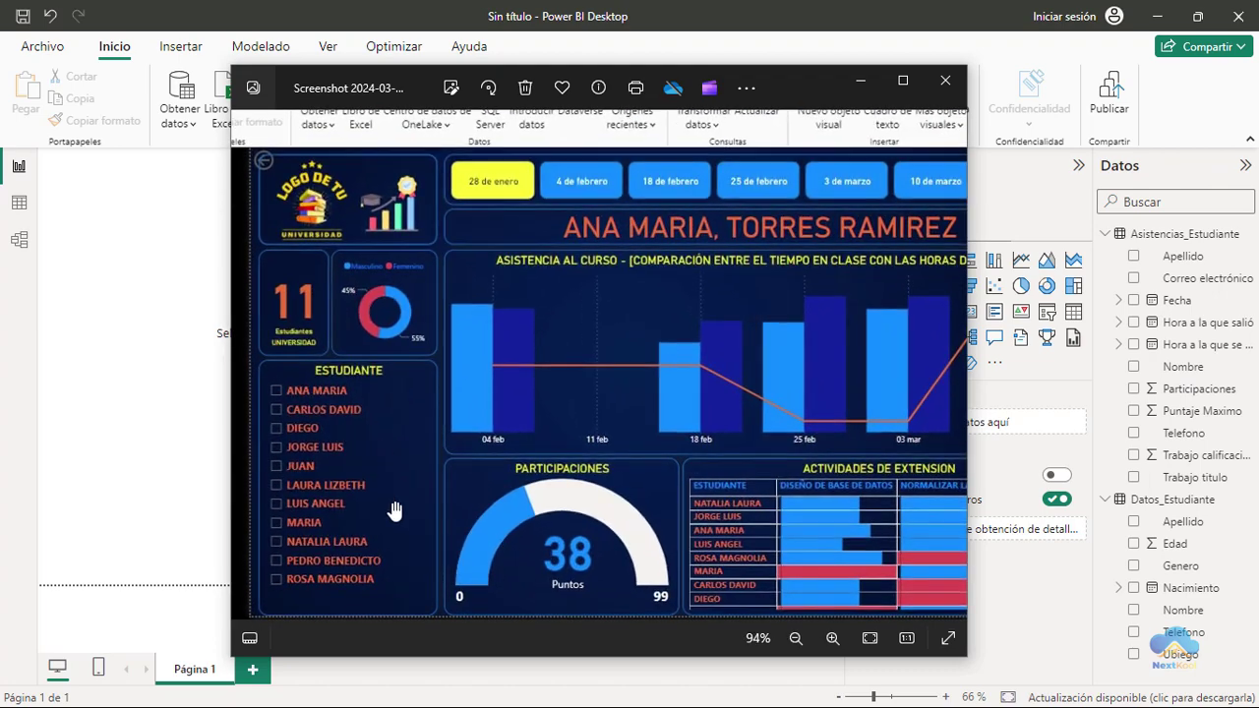
{"action": "left_click_drag", "start_coordinate": [397, 514], "coordinate": [429, 461]}
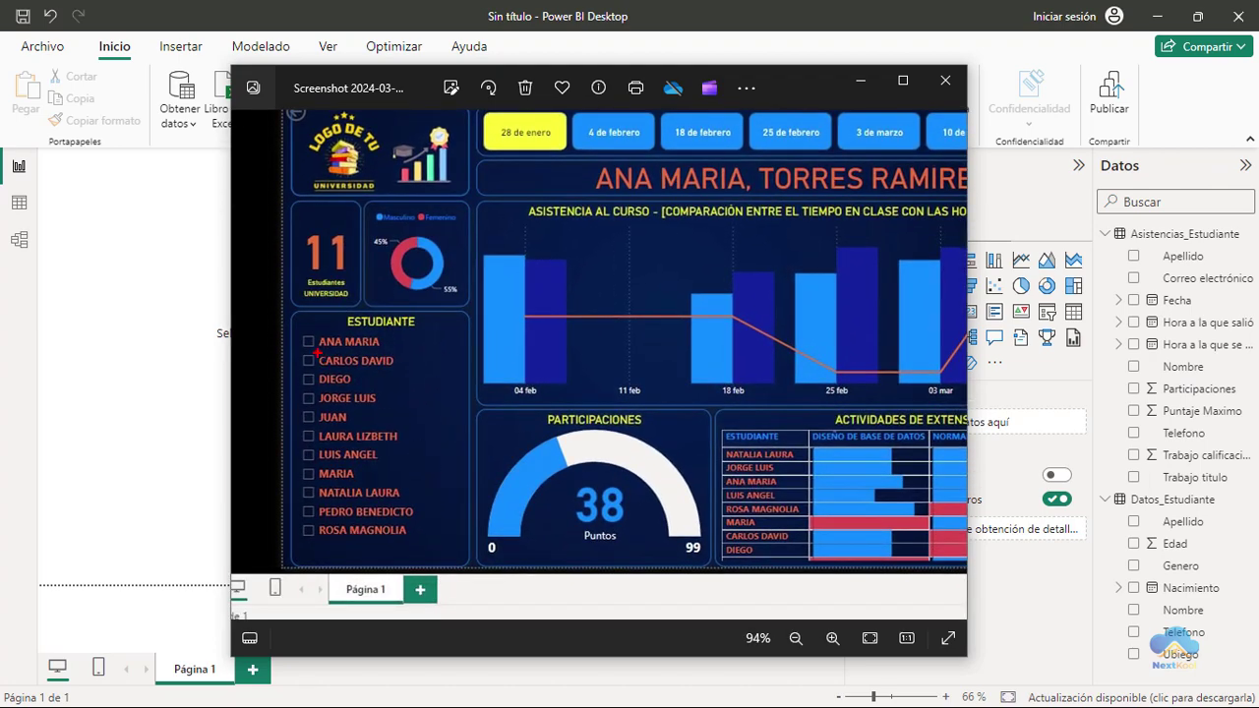
{"action": "left_click_drag", "start_coordinate": [283, 311], "coordinate": [464, 567]}
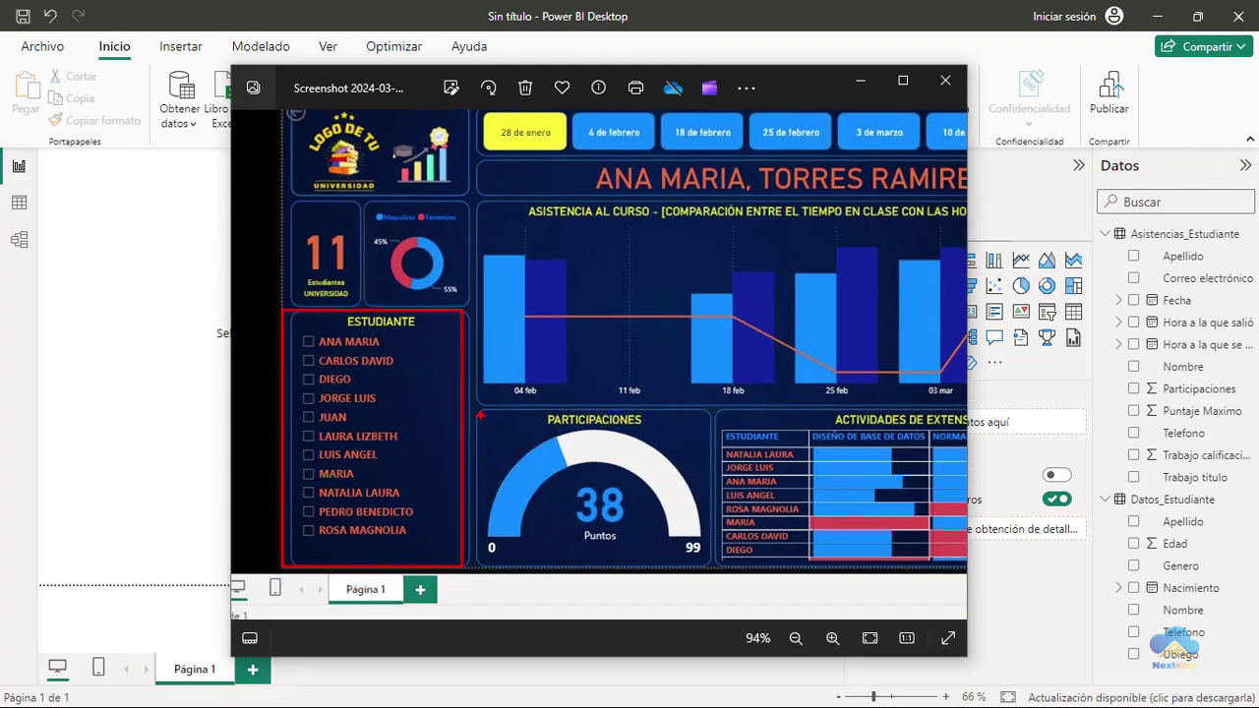
{"action": "left_click_drag", "start_coordinate": [475, 401], "coordinate": [712, 567]}
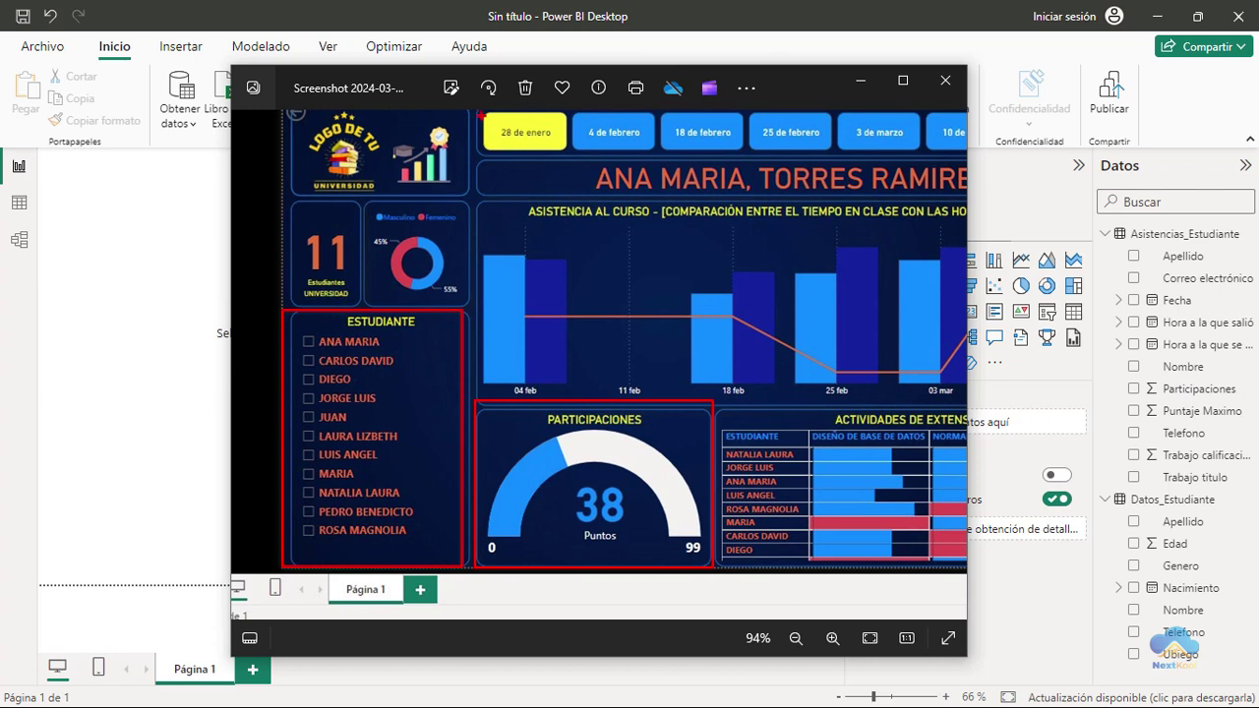
Outline the date-button row, add arrows to the name list and chart, then close Photos
{"action": "left_click_drag", "start_coordinate": [476, 108], "coordinate": [965, 158]}
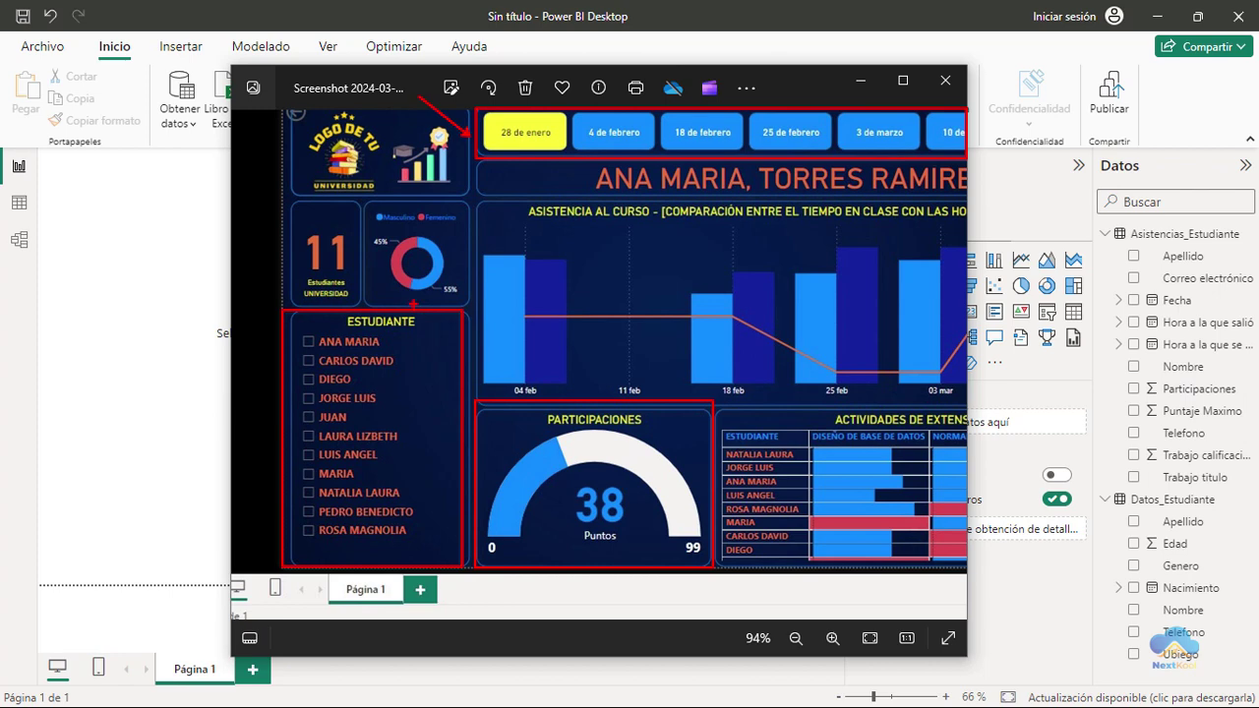
{"action": "left_click_drag", "start_coordinate": [413, 305], "coordinate": [388, 228]}
{"action": "left_click_drag", "start_coordinate": [604, 390], "coordinate": [564, 311]}
{"action": "left_click", "coordinate": [861, 80]}
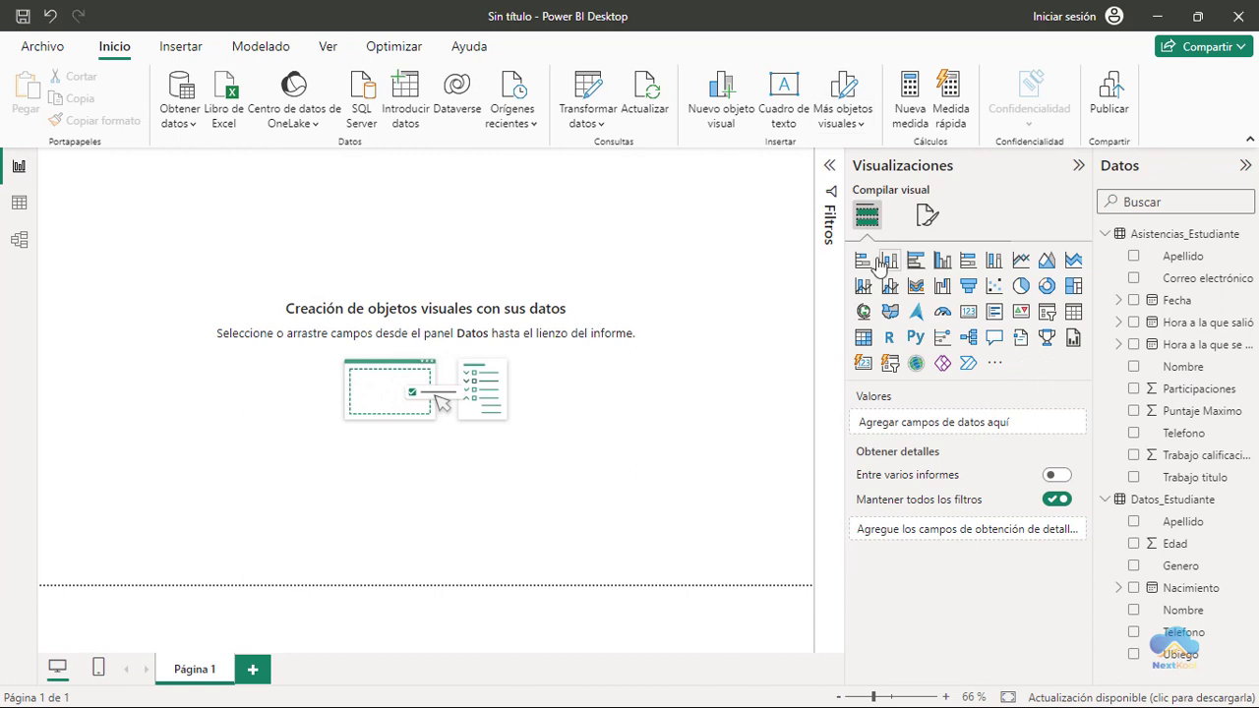
Add a new slicer visual and move it lower on the canvas
{"action": "left_click_drag", "start_coordinate": [842, 236], "coordinate": [1090, 383]}
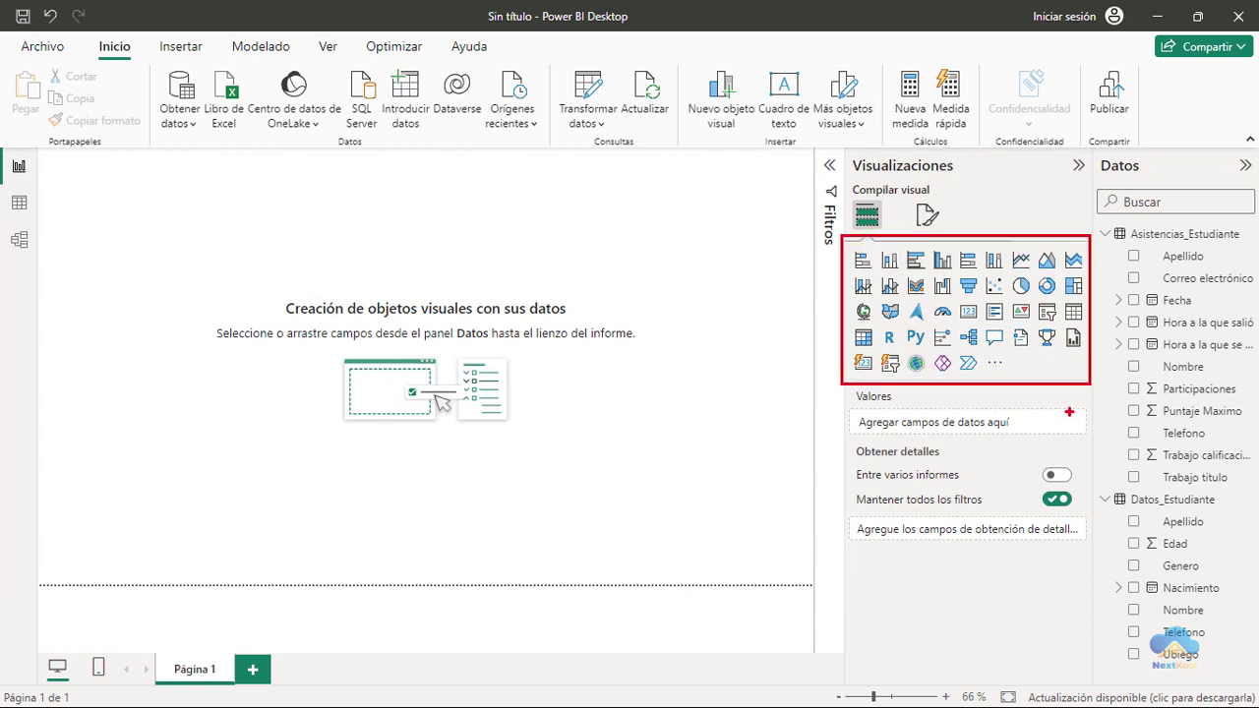
{"action": "key", "text": "Escape"}
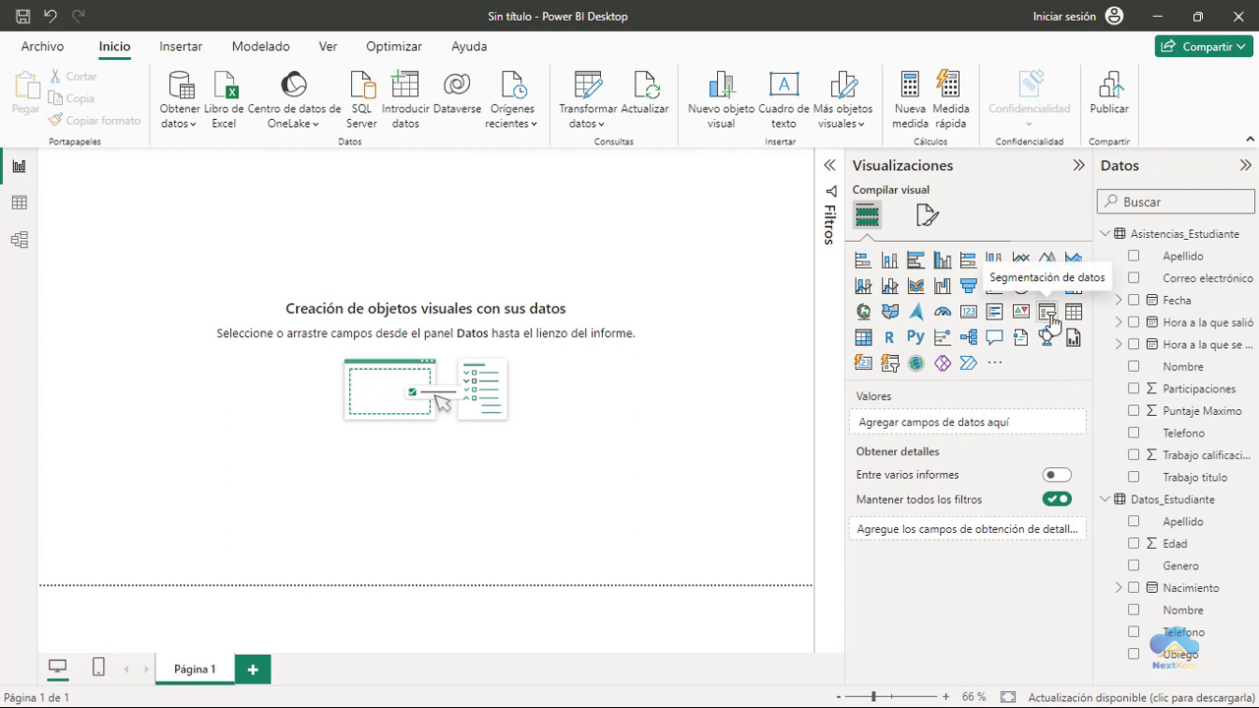
{"action": "left_click", "coordinate": [1050, 319]}
{"action": "left_click_drag", "start_coordinate": [115, 172], "coordinate": [203, 348]}
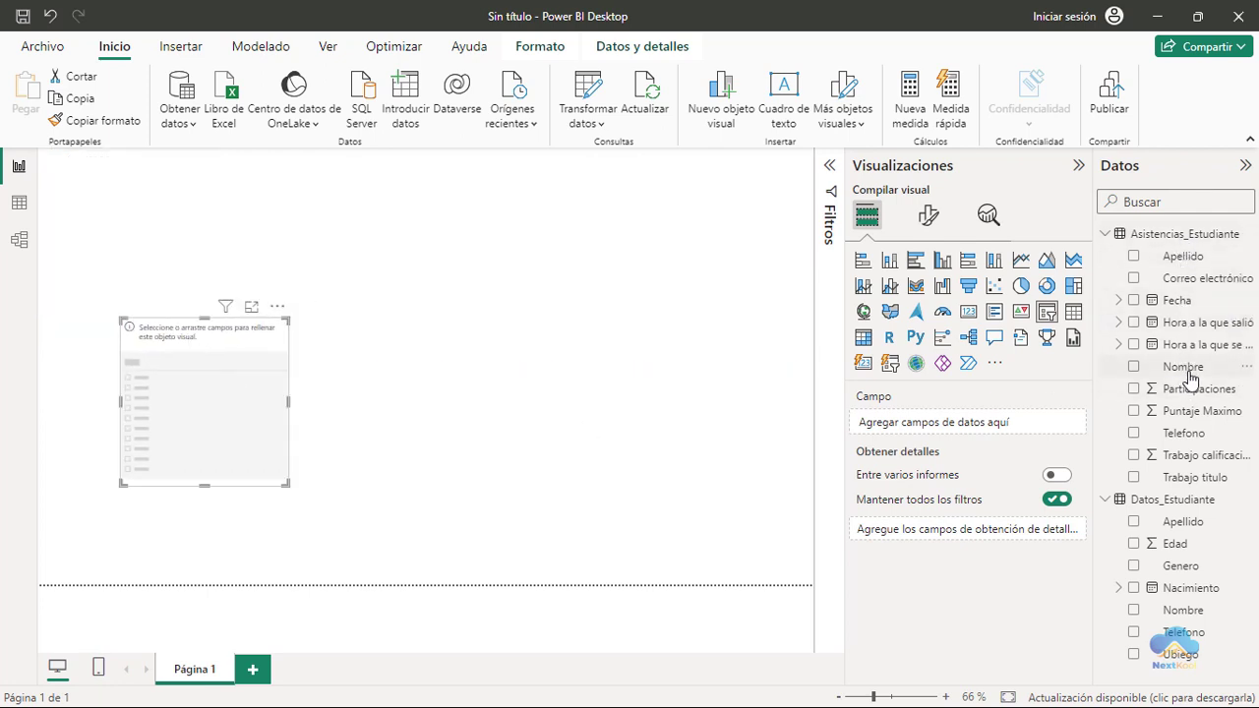
Put the Nombre field into the slicer and lengthen it to show every student
{"action": "mouse_move", "coordinate": [1191, 378]}
{"action": "left_mouse_down"}
{"action": "mouse_move", "coordinate": [332, 394]}
{"action": "mouse_move", "coordinate": [217, 425]}
{"action": "mouse_move", "coordinate": [996, 430]}
{"action": "left_mouse_up"}
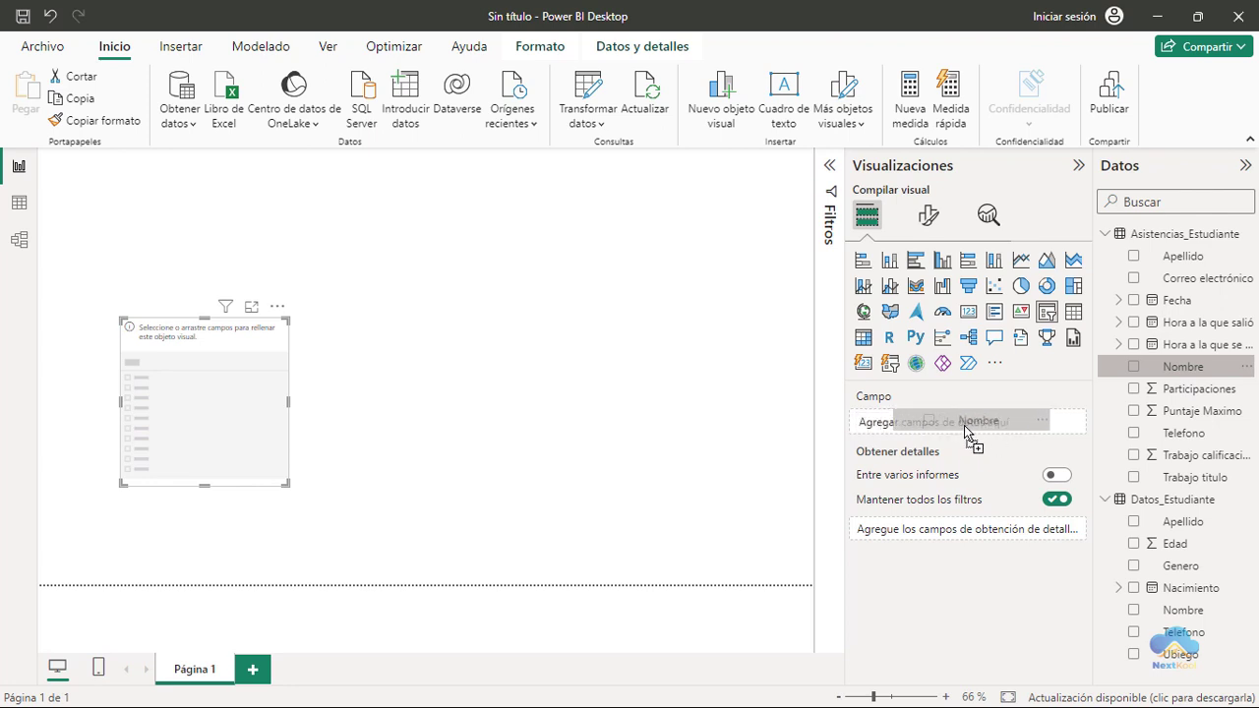
{"action": "left_click_drag", "start_coordinate": [995, 436], "coordinate": [967, 433]}
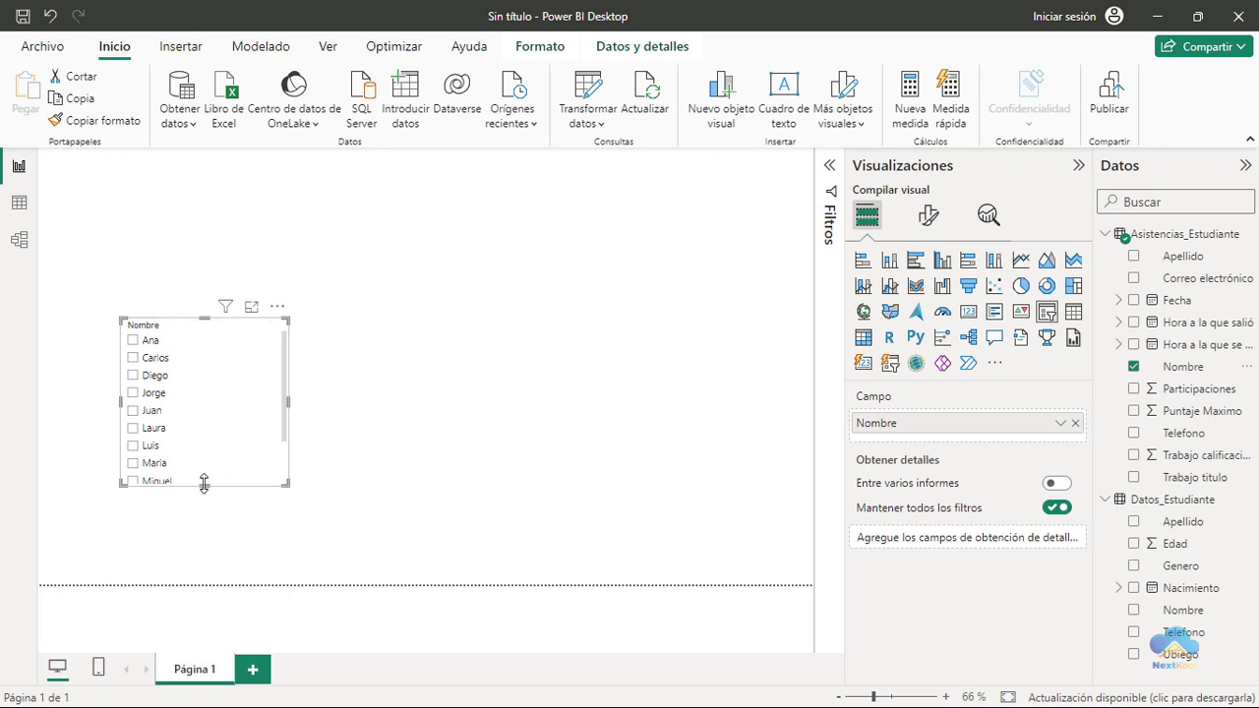
{"action": "left_click_drag", "start_coordinate": [202, 485], "coordinate": [193, 551]}
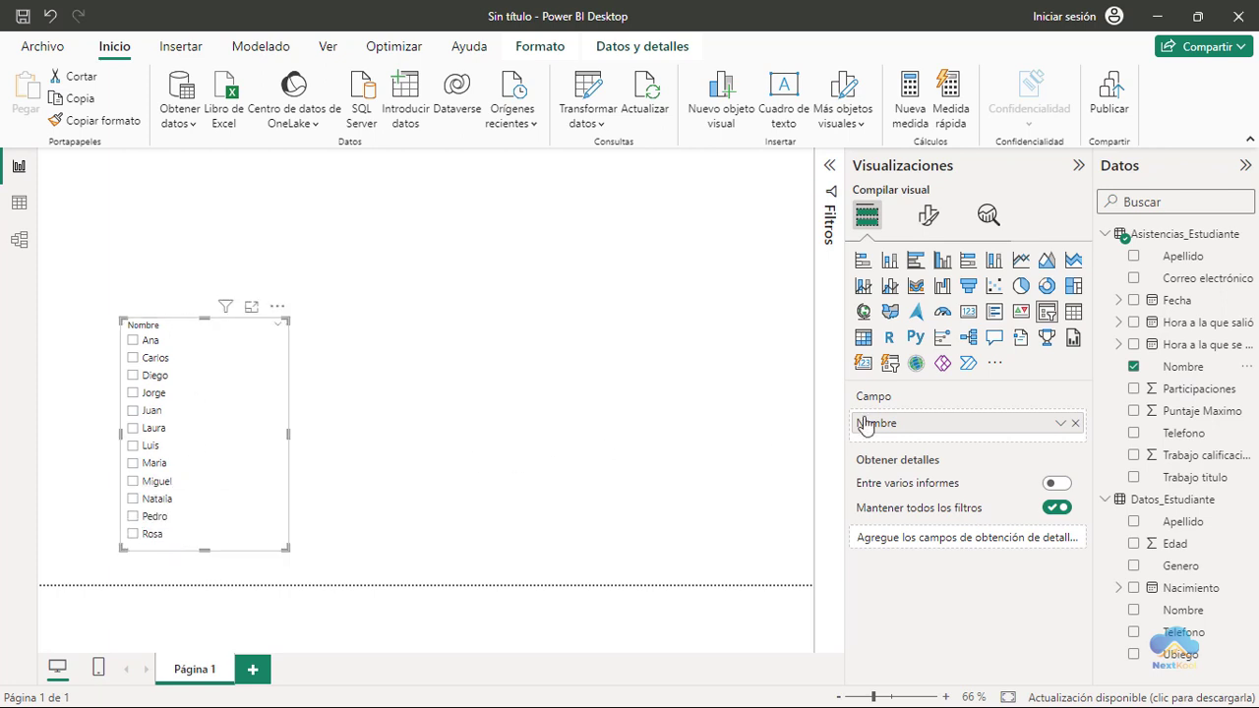
{"action": "left_click", "coordinate": [942, 315]}
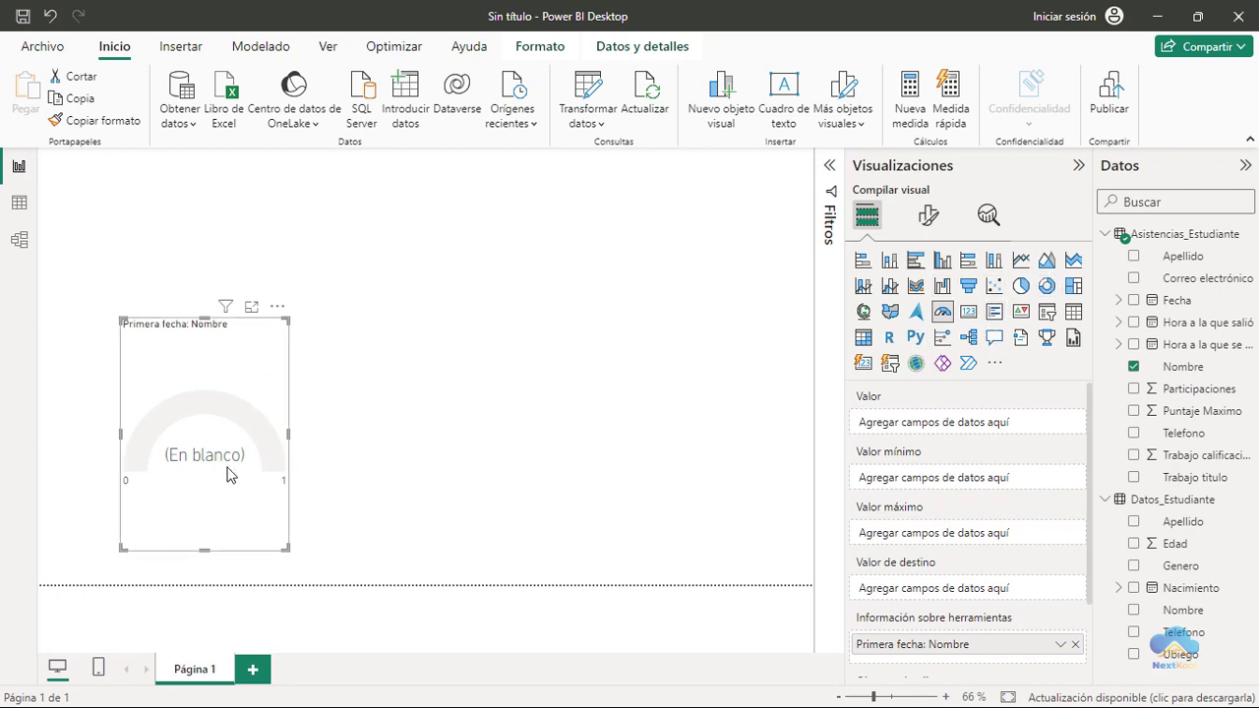
{"action": "left_click", "coordinate": [592, 448]}
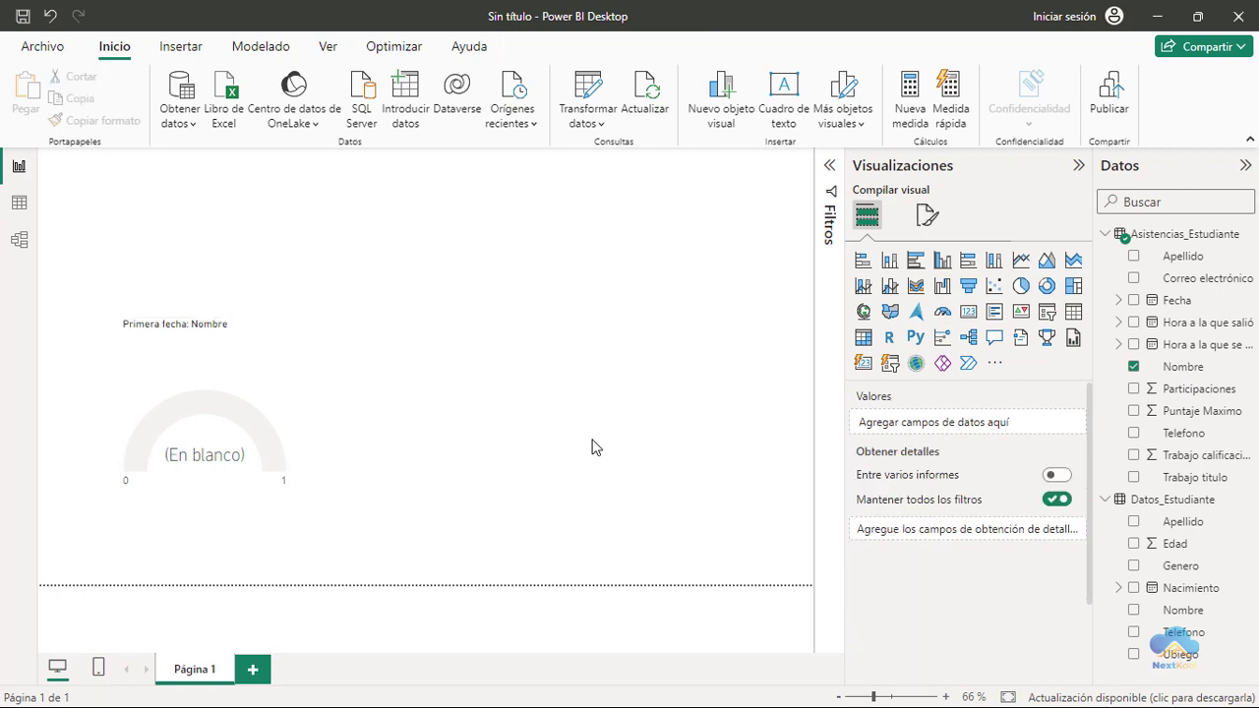
{"action": "key", "text": "ctrl+z"}
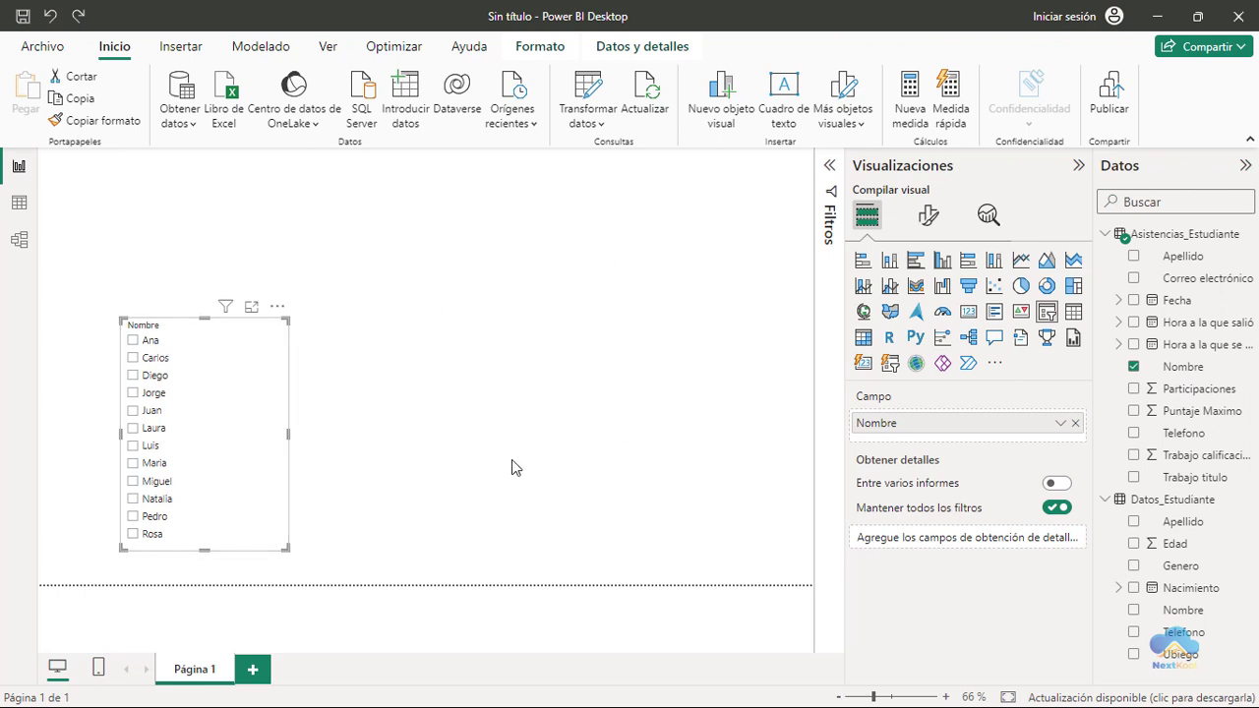
Add a gauge visual and place it to the right of the name slicer
{"action": "left_click", "coordinate": [478, 442]}
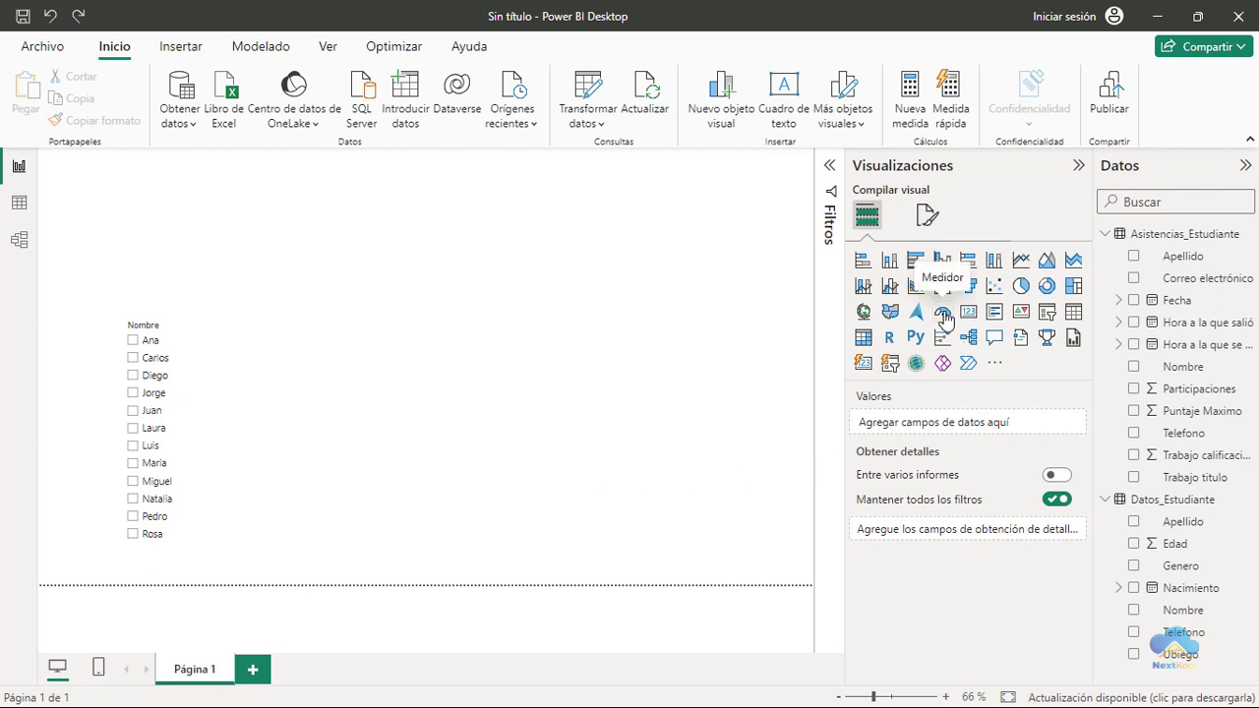
{"action": "left_click", "coordinate": [942, 315]}
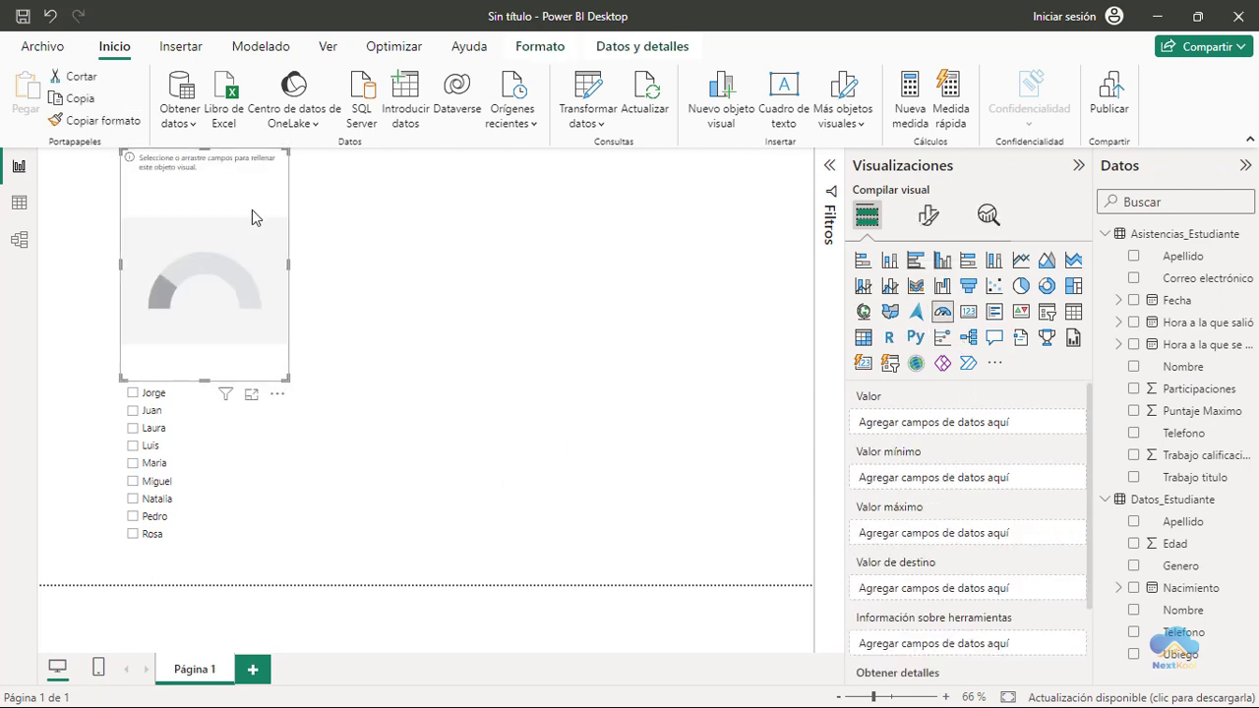
{"action": "left_click_drag", "start_coordinate": [252, 210], "coordinate": [399, 368]}
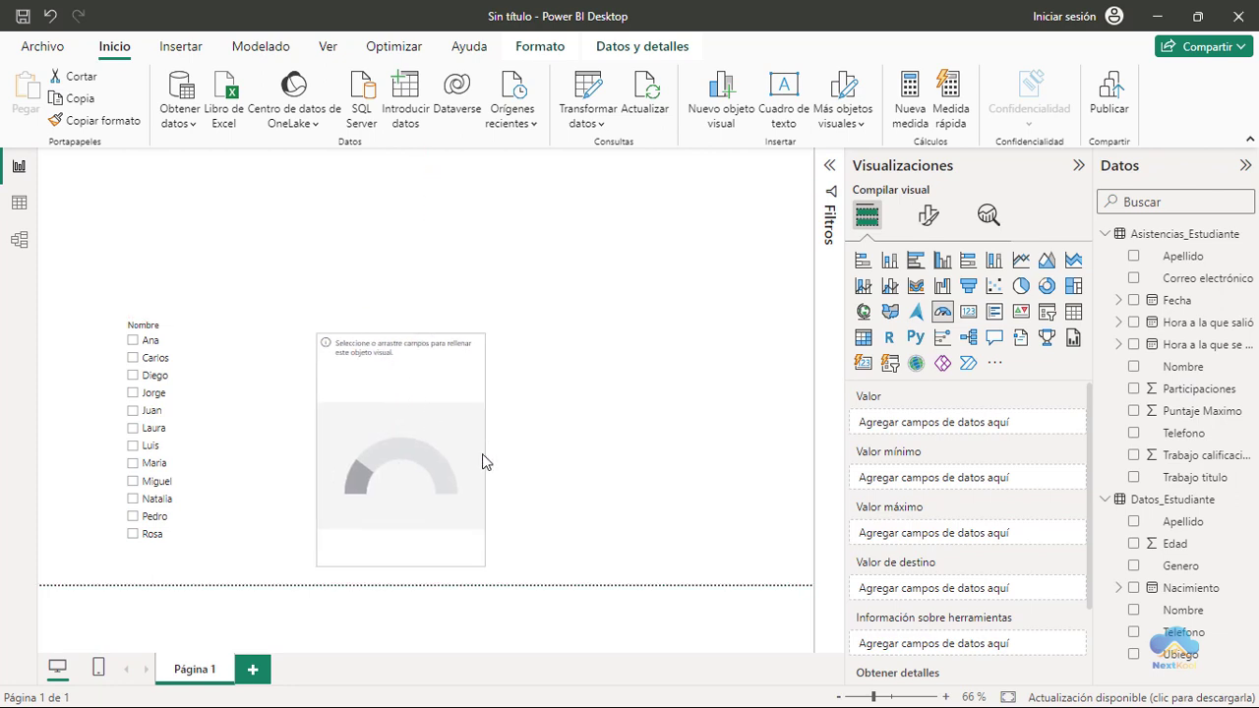
Widen the gauge and set its value to Participaciones, reading 94 of 188
{"action": "left_click_drag", "start_coordinate": [485, 453], "coordinate": [611, 452]}
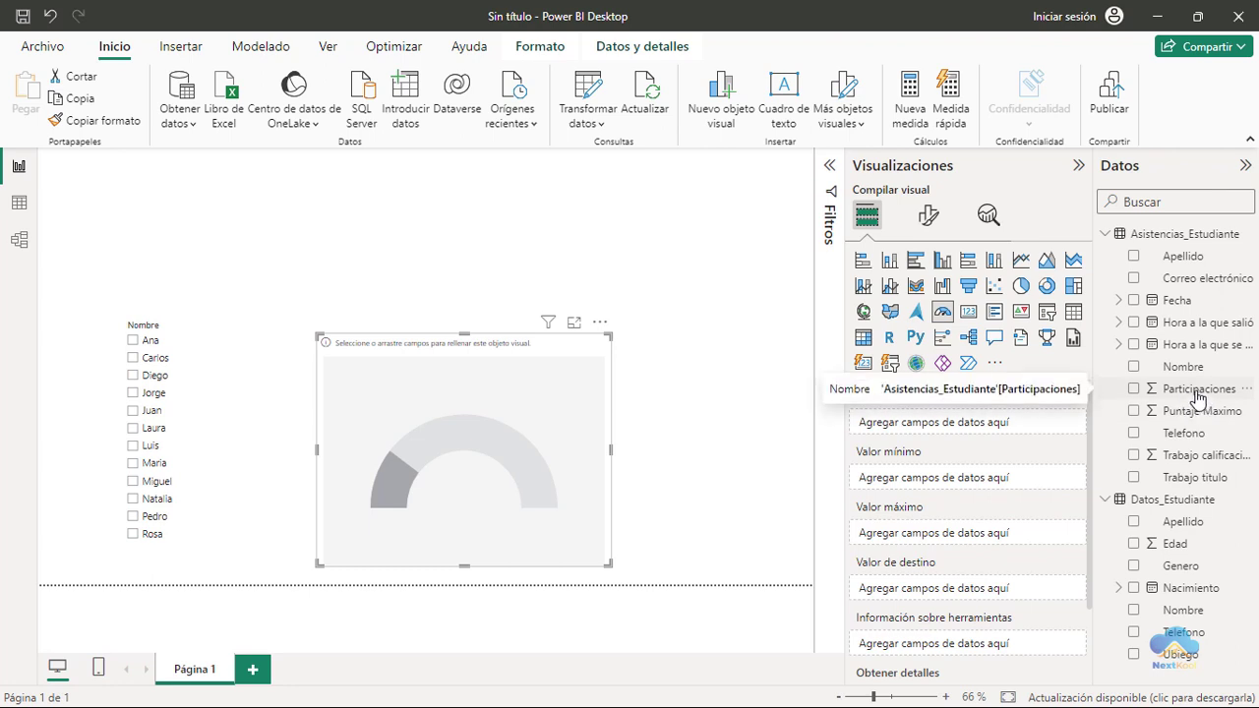
{"action": "mouse_move", "coordinate": [1197, 397]}
{"action": "left_mouse_down"}
{"action": "mouse_move", "coordinate": [455, 457]}
{"action": "mouse_move", "coordinate": [981, 424]}
{"action": "mouse_move", "coordinate": [491, 488]}
{"action": "mouse_move", "coordinate": [471, 468]}
{"action": "left_mouse_up"}
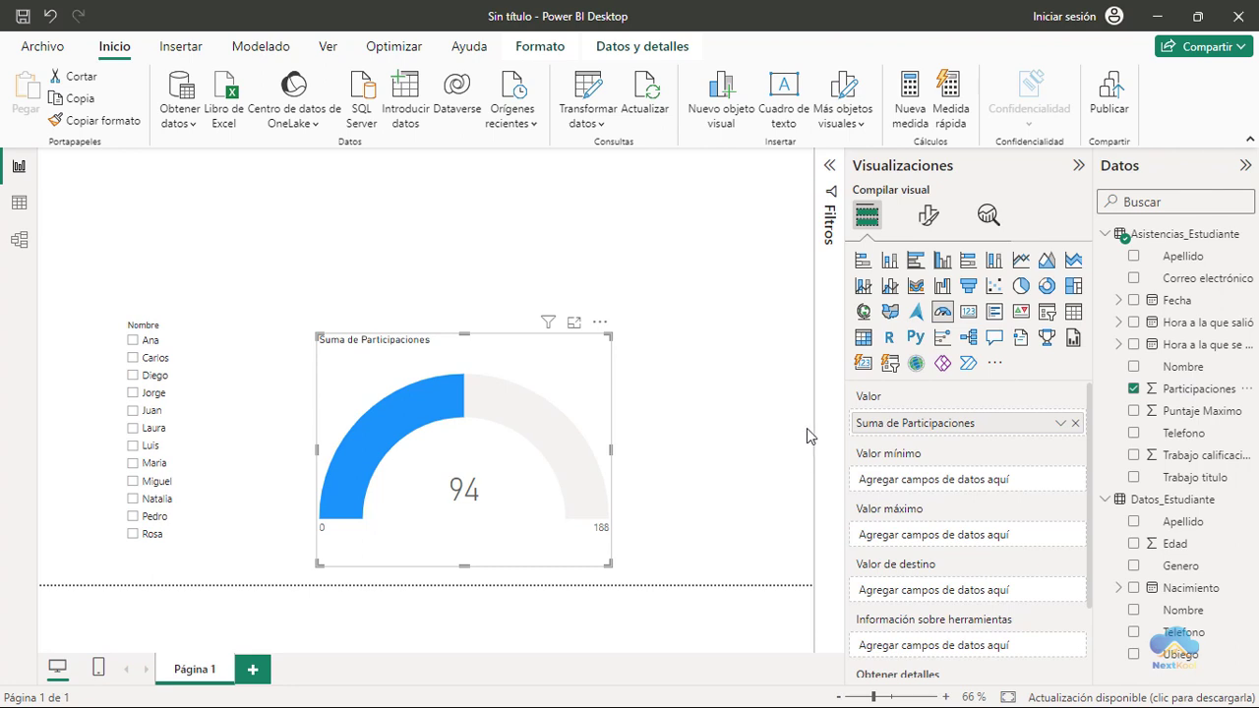
{"action": "left_click", "coordinate": [703, 401]}
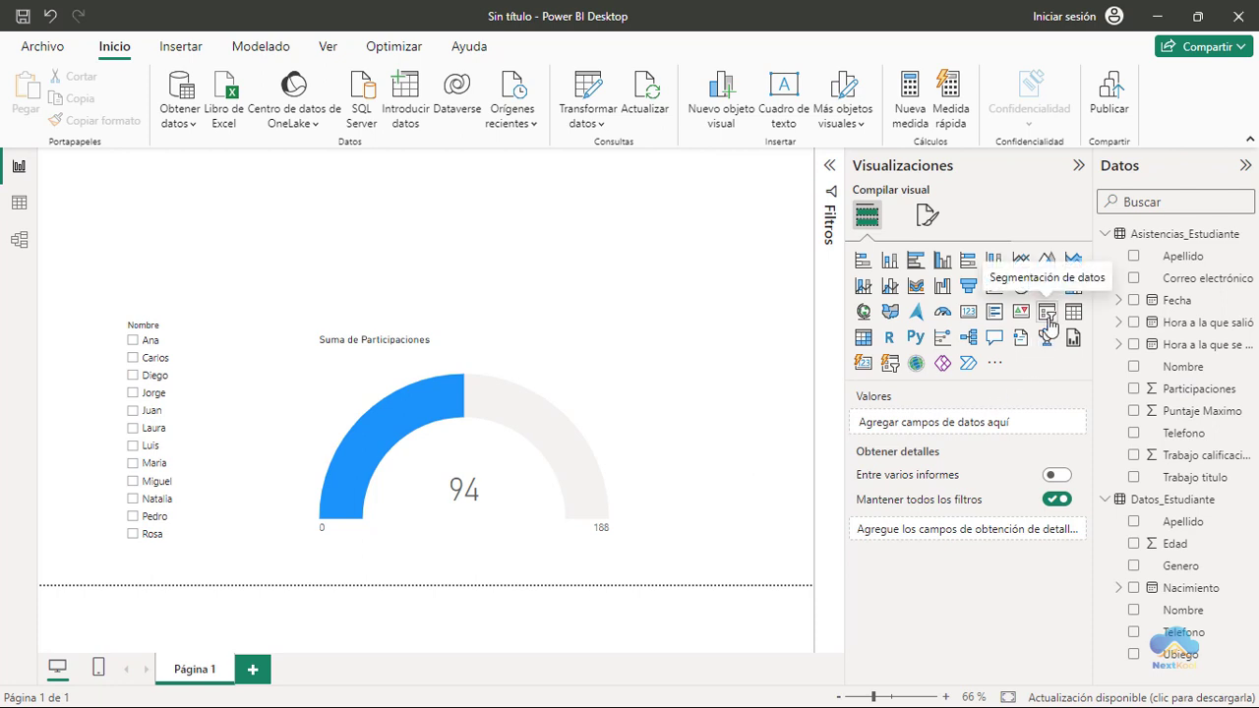
Add a Fecha slicer (28/01/2024–17/03/2024) and size it as a short strip across the top
{"action": "left_click", "coordinate": [1049, 319]}
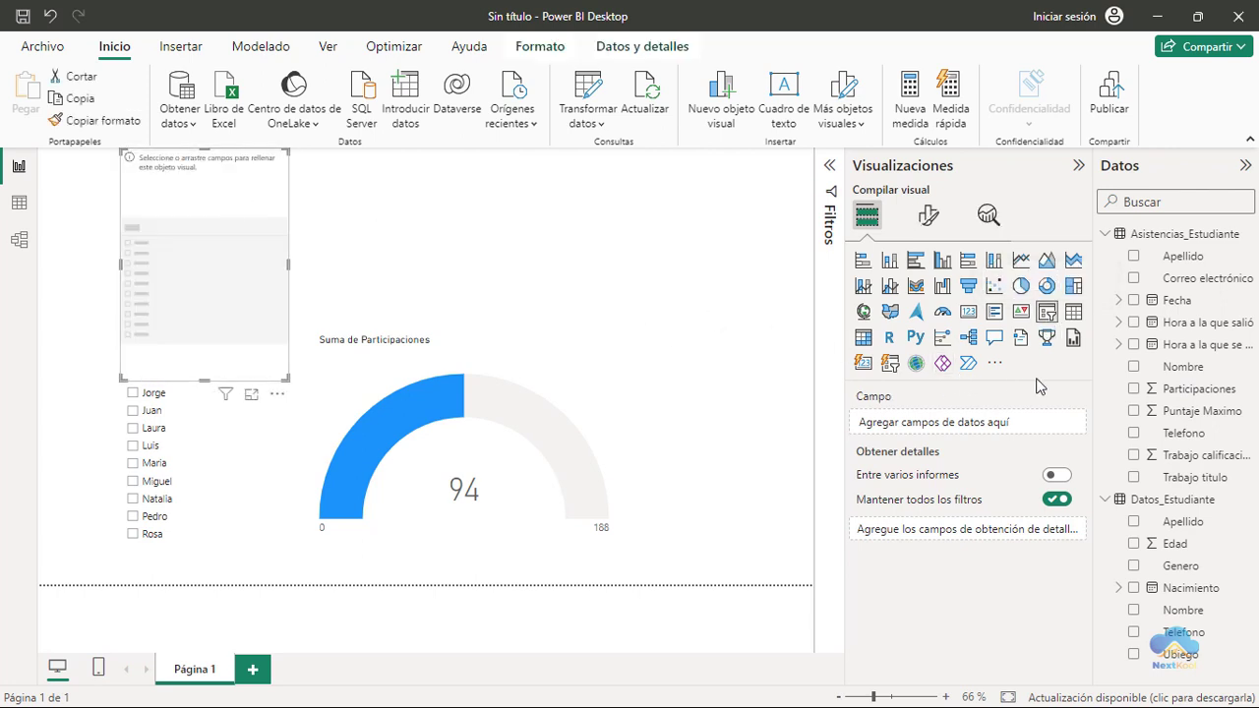
{"action": "mouse_move", "coordinate": [1178, 308]}
{"action": "left_mouse_down"}
{"action": "mouse_move", "coordinate": [223, 246]}
{"action": "mouse_move", "coordinate": [234, 264]}
{"action": "left_mouse_up"}
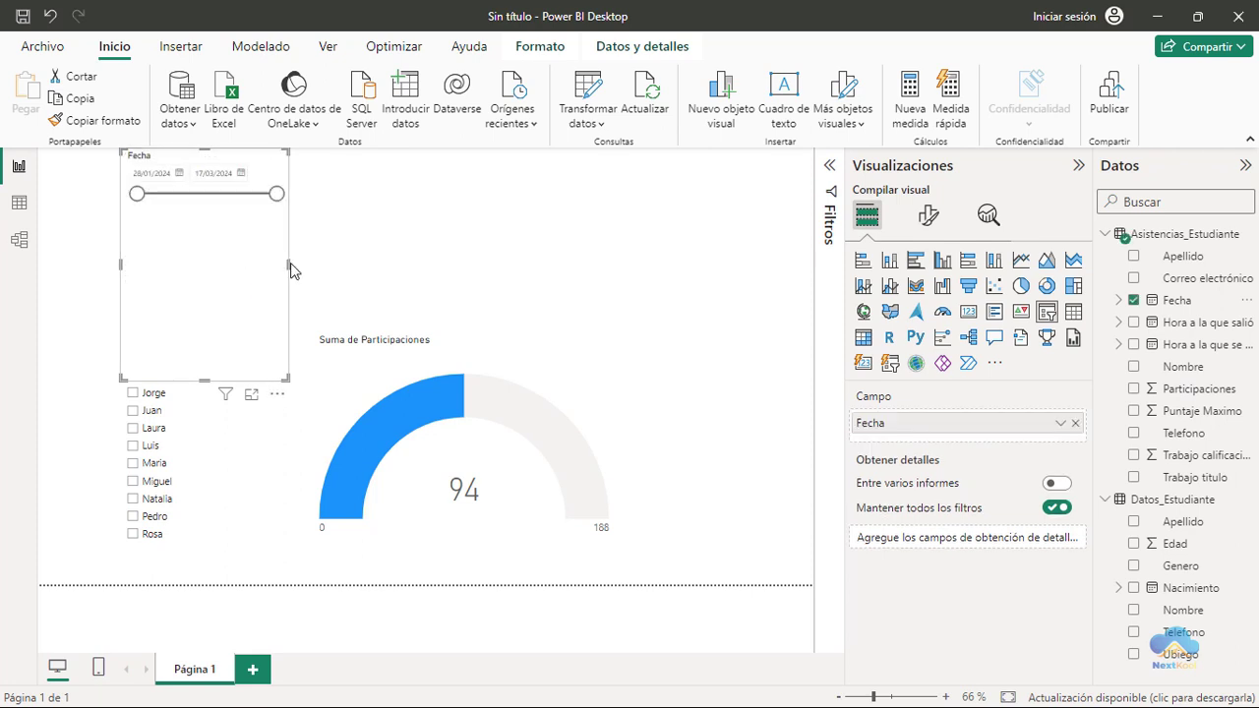
{"action": "left_click_drag", "start_coordinate": [289, 263], "coordinate": [756, 263]}
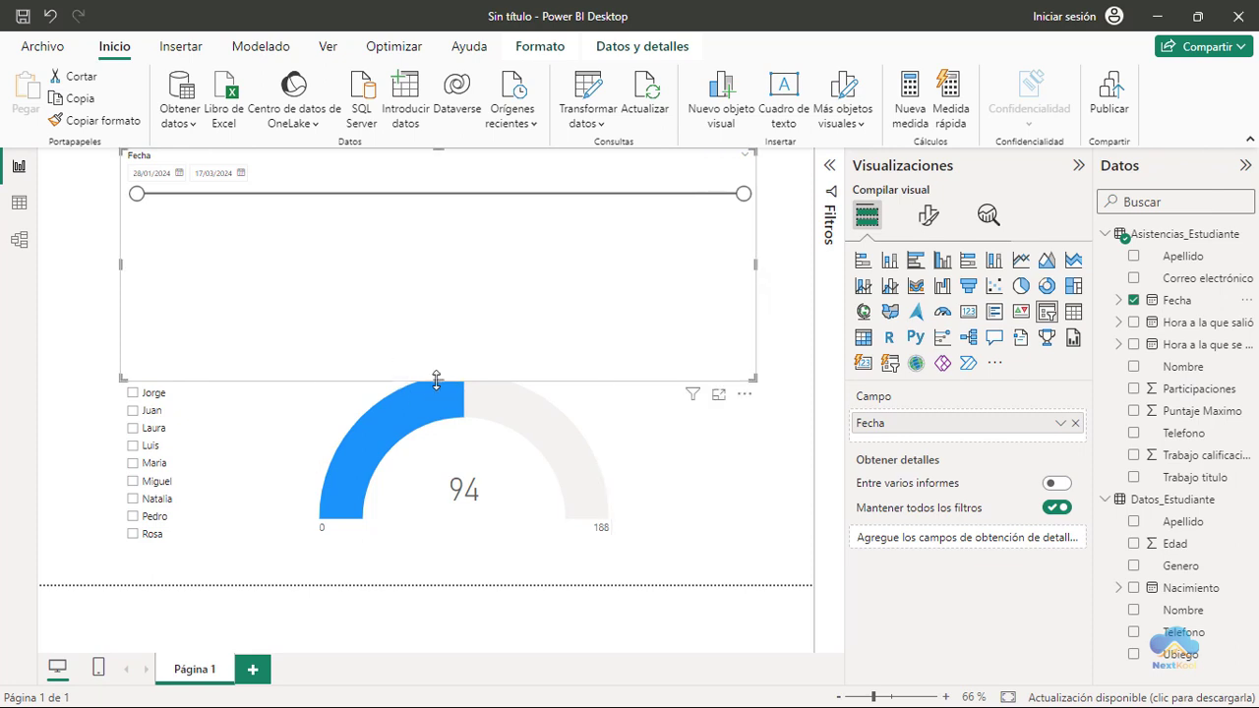
{"action": "left_click_drag", "start_coordinate": [434, 379], "coordinate": [427, 238]}
{"action": "left_click_drag", "start_coordinate": [393, 165], "coordinate": [419, 203]}
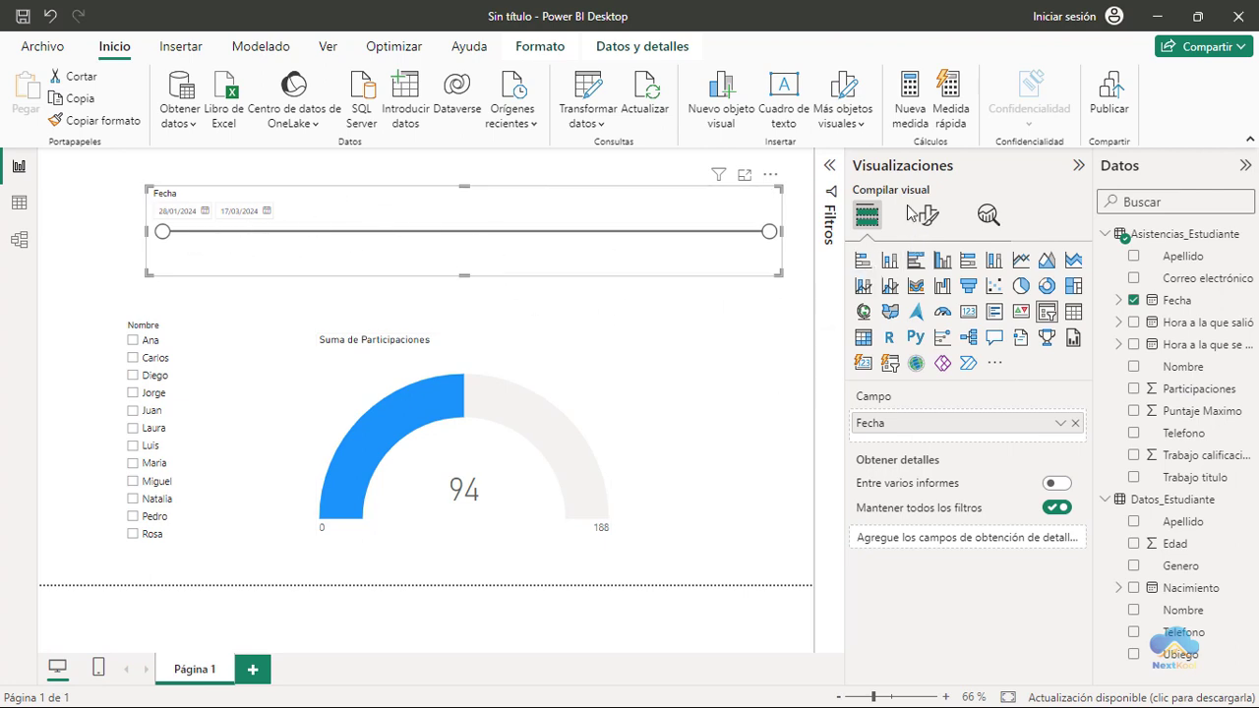
Open the date slicer's Formato visual settings and expand Configuración de la segmentación
{"action": "left_click_drag", "start_coordinate": [899, 193], "coordinate": [947, 234]}
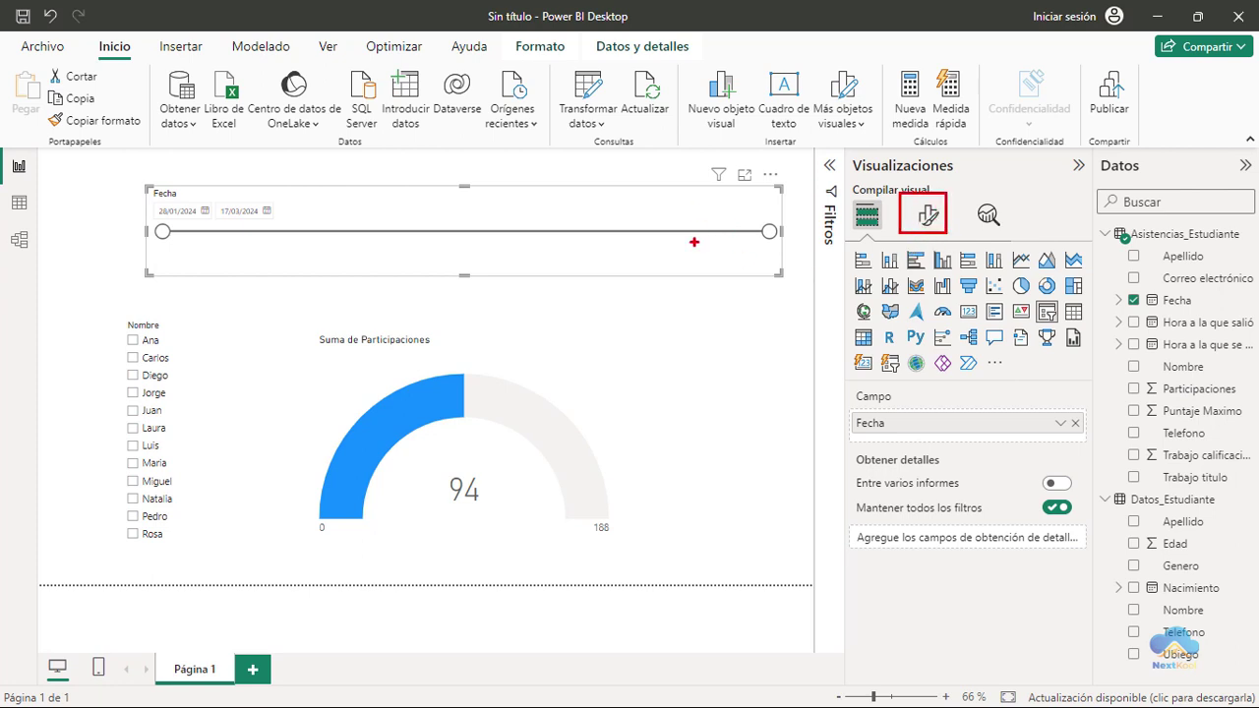
{"action": "left_click_drag", "start_coordinate": [138, 176], "coordinate": [792, 283]}
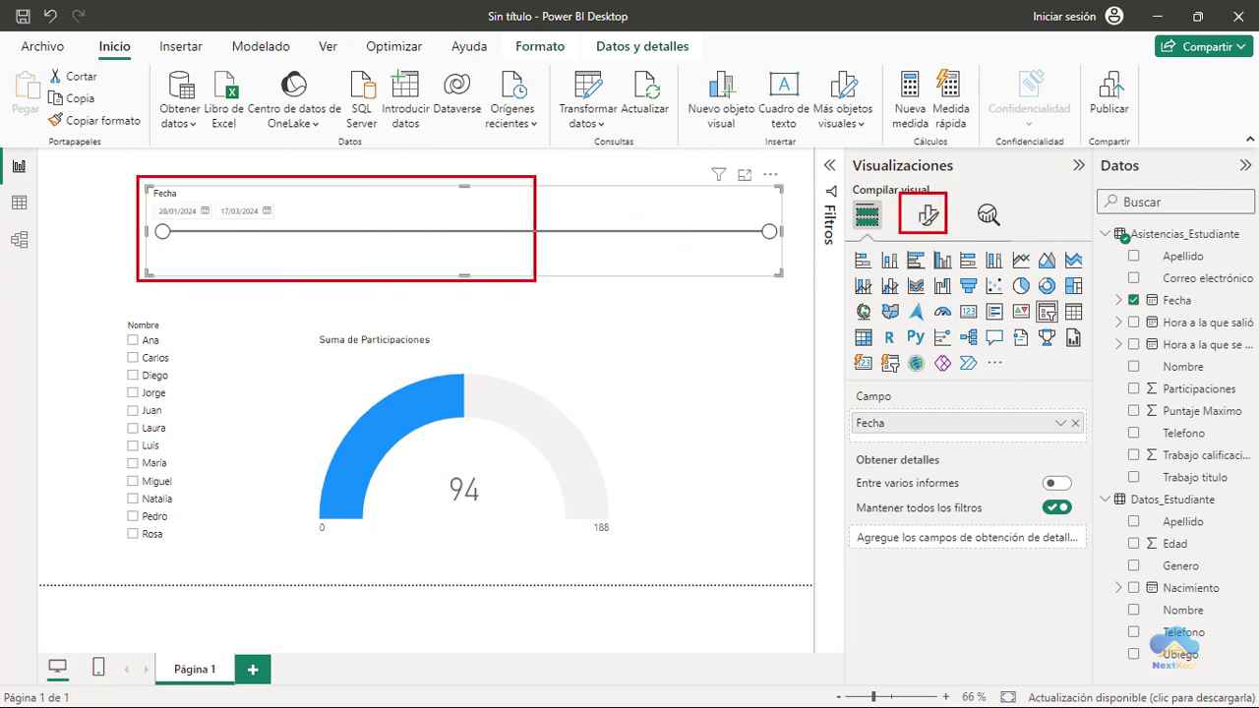
{"action": "key", "text": "Escape"}
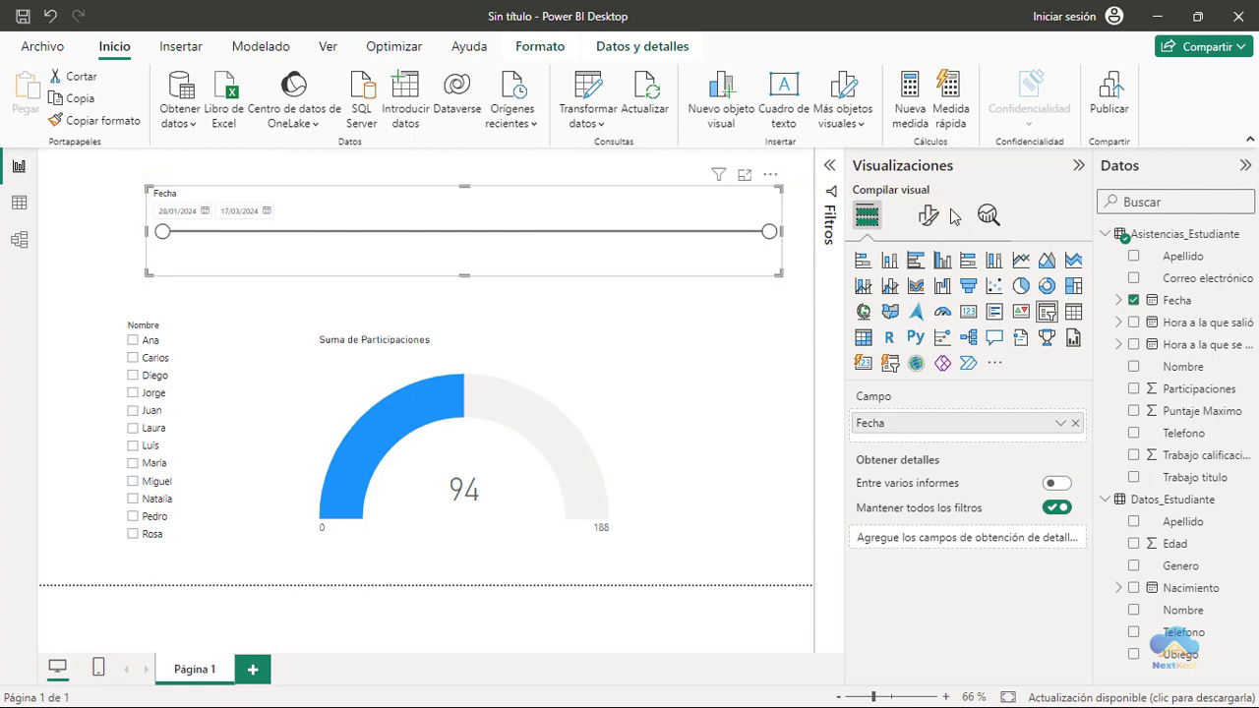
{"action": "left_click", "coordinate": [929, 219]}
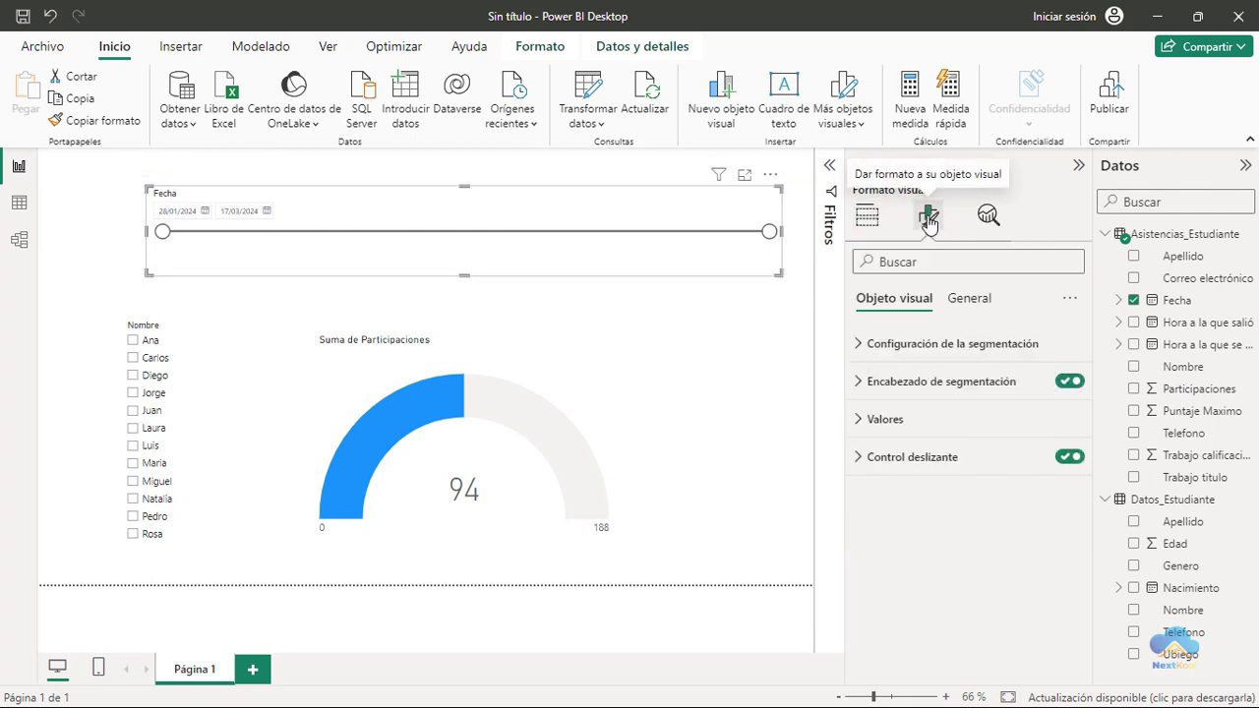
{"action": "left_click_drag", "start_coordinate": [837, 326], "coordinate": [1064, 360]}
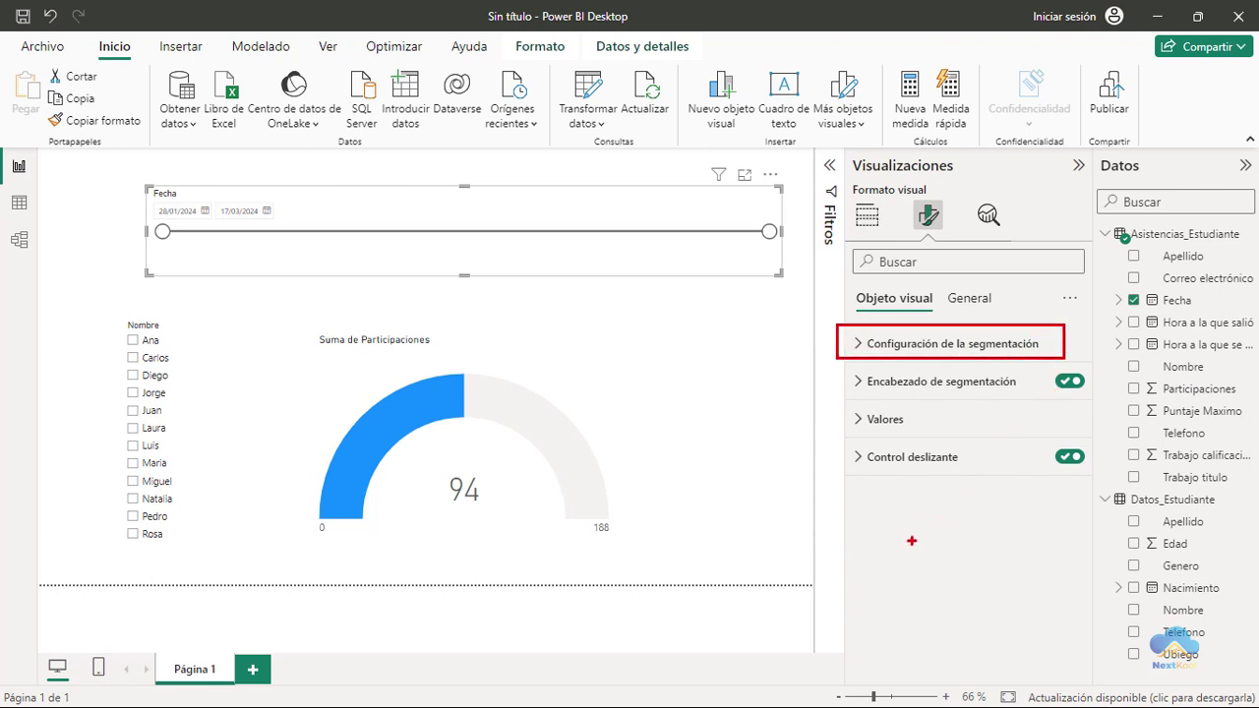
{"action": "key", "text": "Escape"}
{"action": "left_click", "coordinate": [857, 346]}
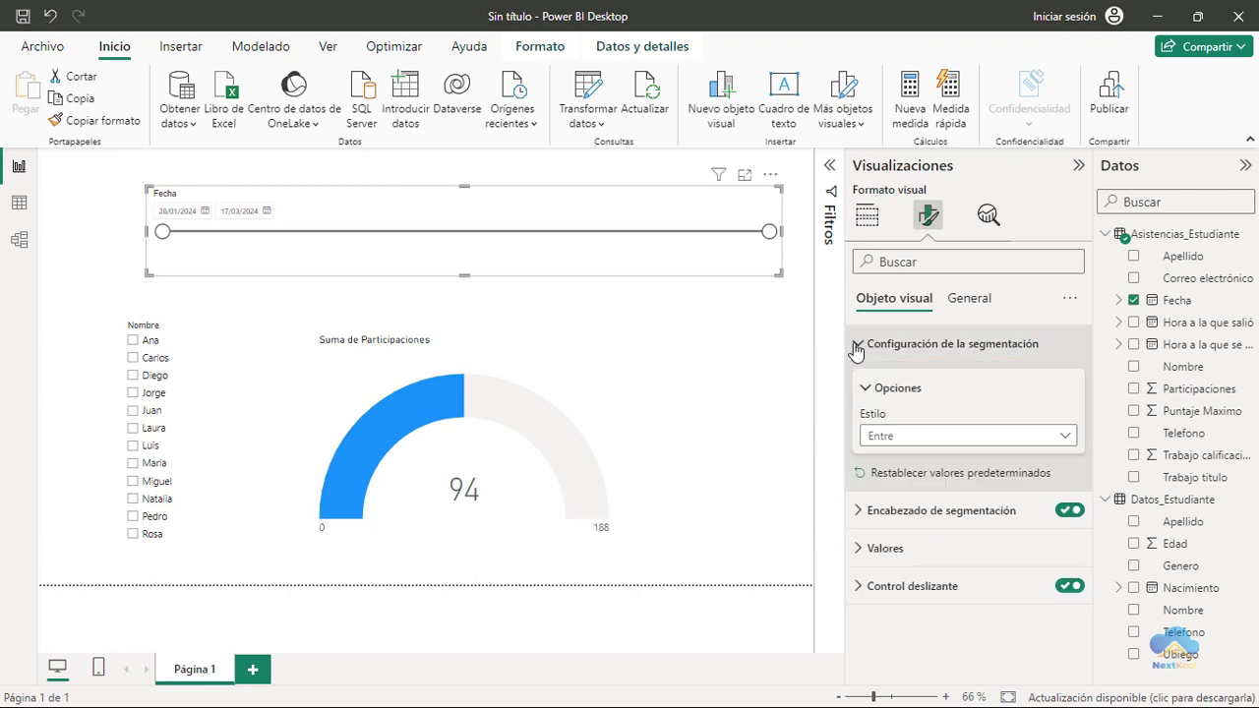
{"action": "left_click", "coordinate": [856, 346]}
{"action": "left_click", "coordinate": [856, 346]}
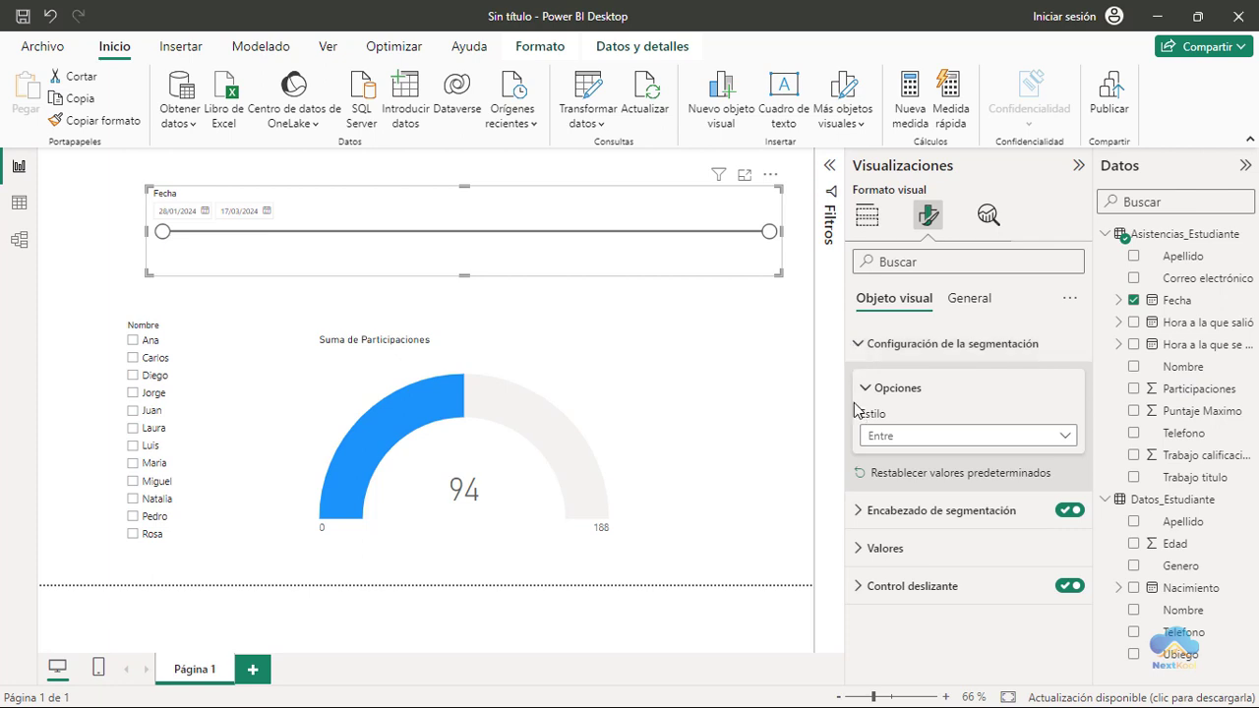
Change the slicer style from range slider to Mosaico tiles
{"action": "left_click_drag", "start_coordinate": [847, 401], "coordinate": [1082, 453]}
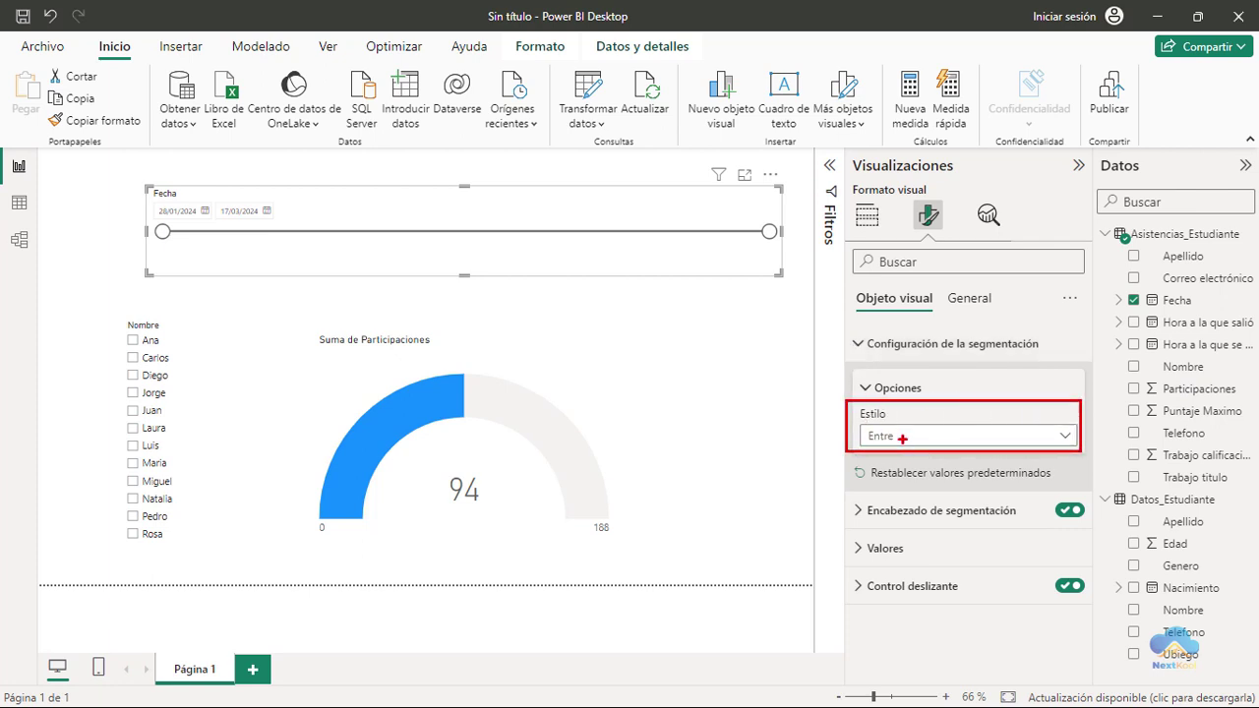
{"action": "left_click_drag", "start_coordinate": [151, 220], "coordinate": [780, 249]}
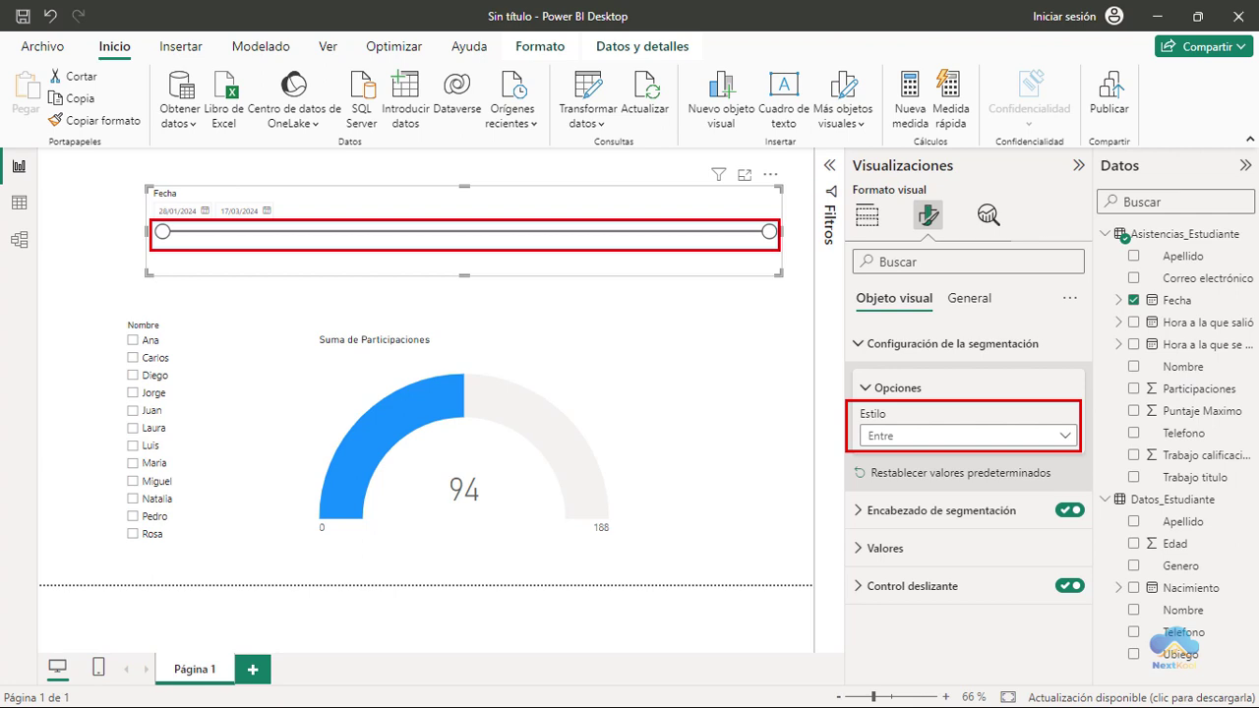
{"action": "key", "text": "Escape"}
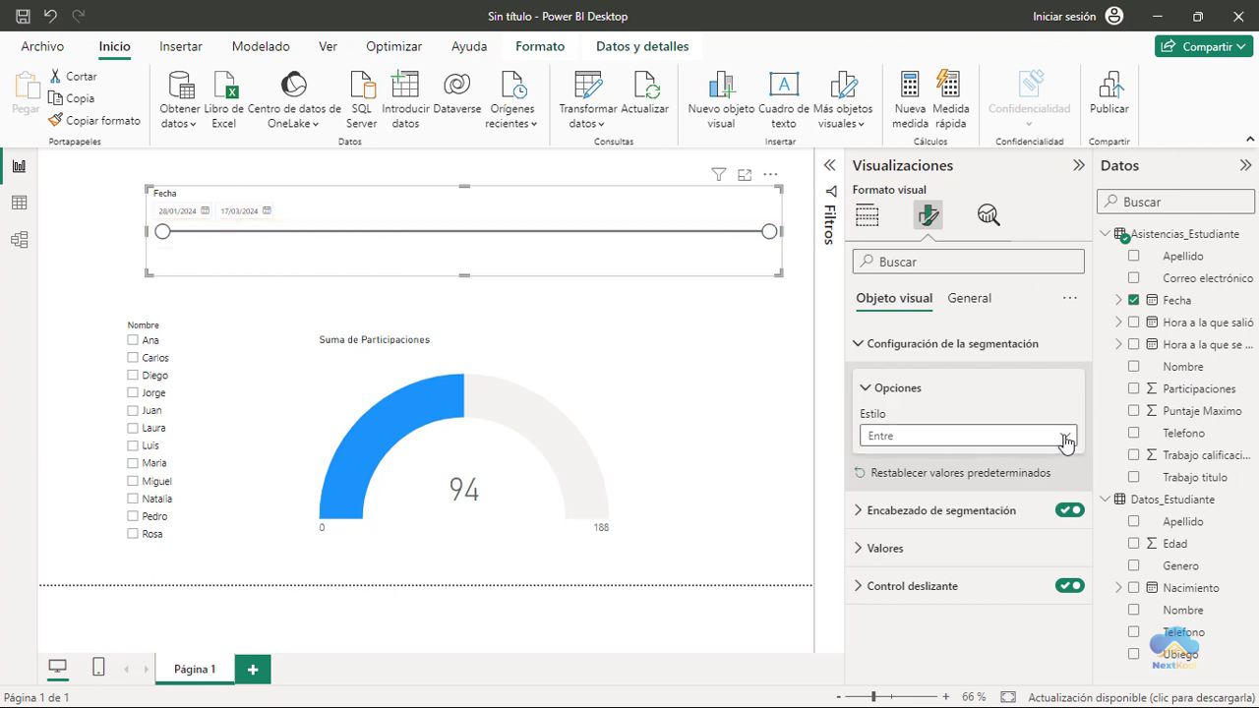
{"action": "left_click", "coordinate": [1067, 439]}
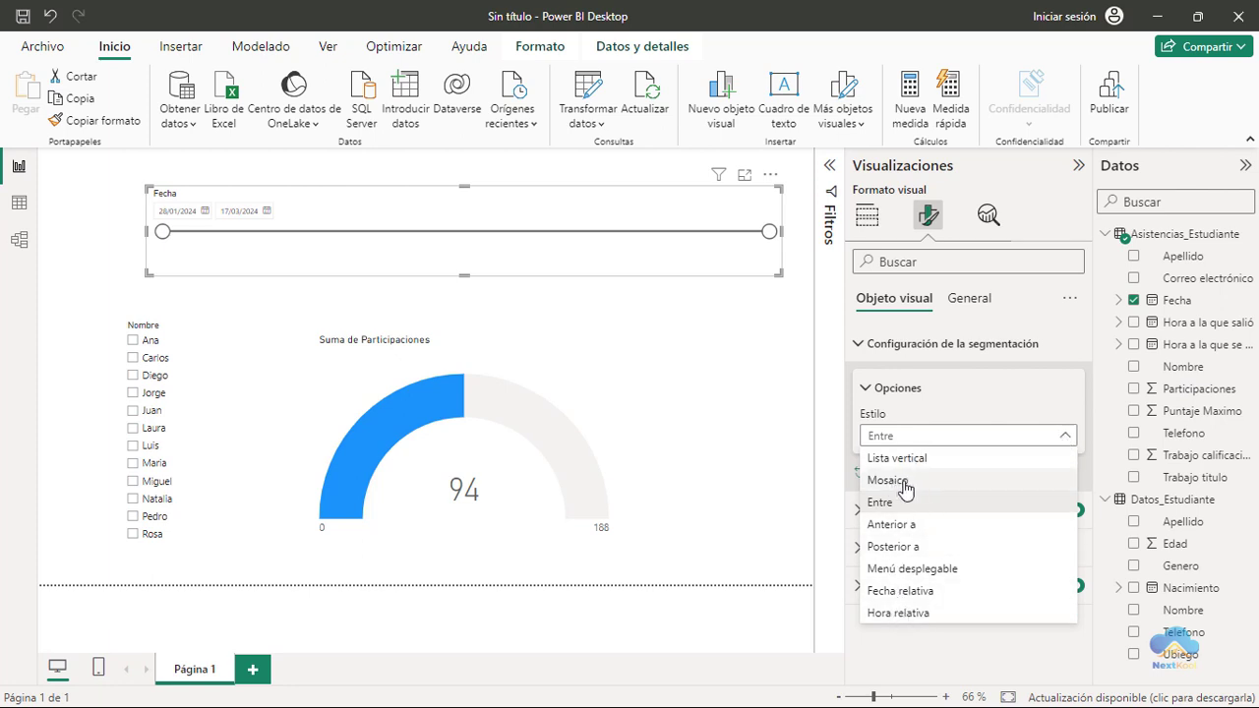
{"action": "left_click", "coordinate": [903, 500]}
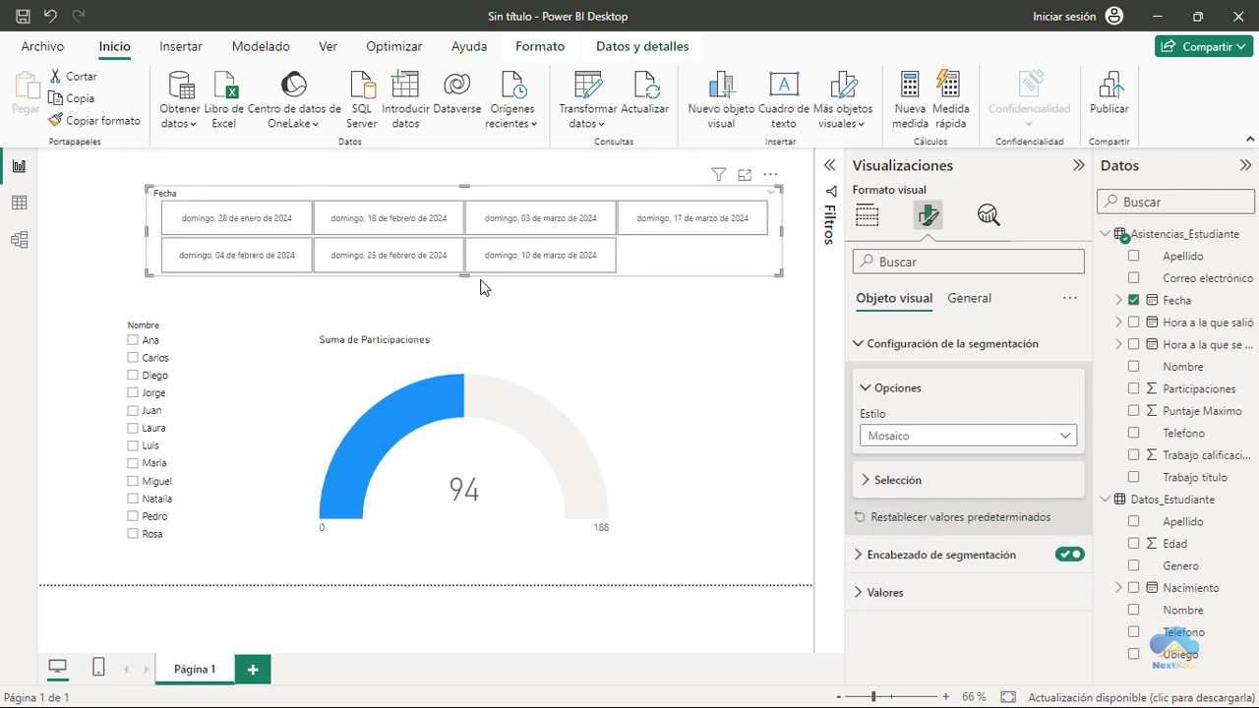
Resize the date slicer to a single row of seven tiles
{"action": "left_click_drag", "start_coordinate": [463, 275], "coordinate": [463, 246]}
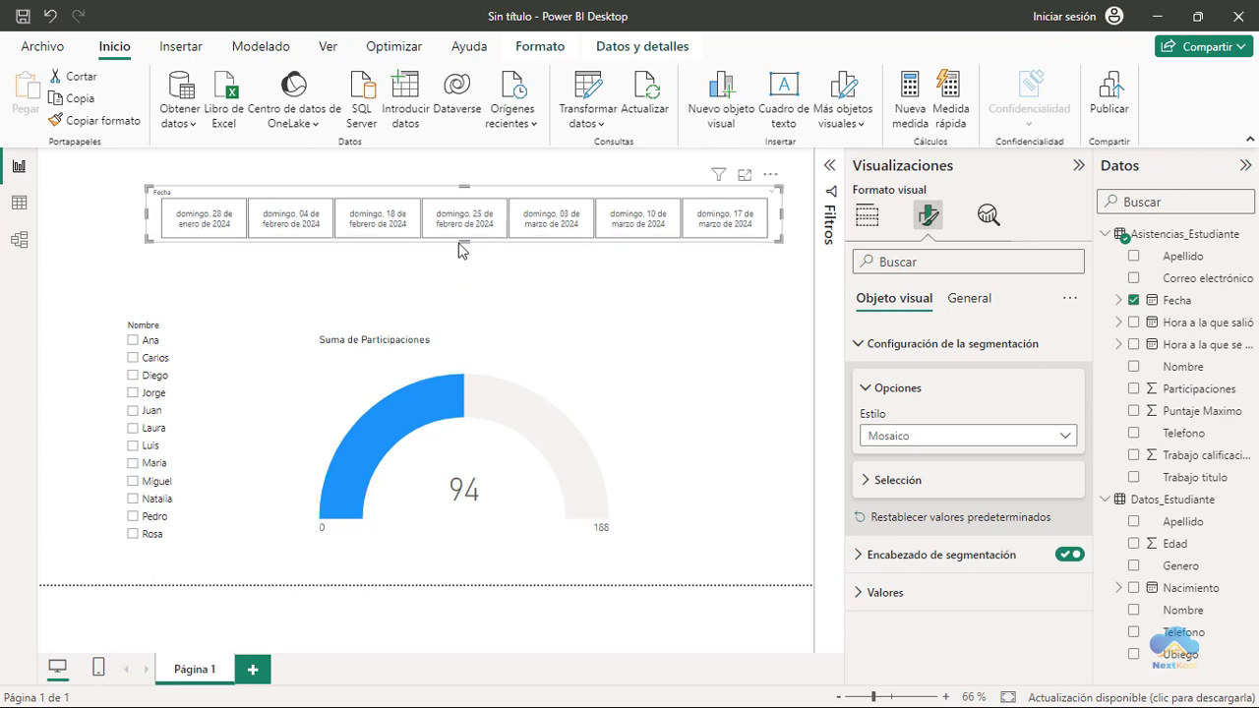
{"action": "left_click_drag", "start_coordinate": [465, 241], "coordinate": [469, 280]}
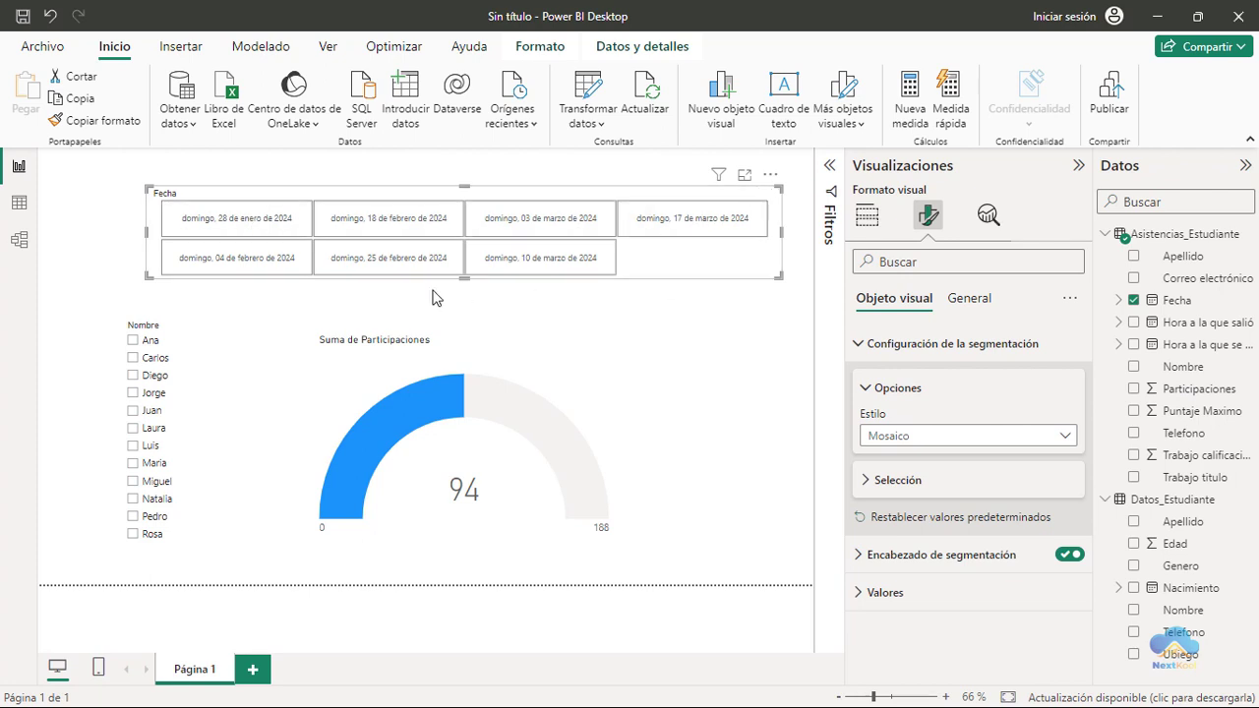
{"action": "left_click_drag", "start_coordinate": [465, 266], "coordinate": [466, 248]}
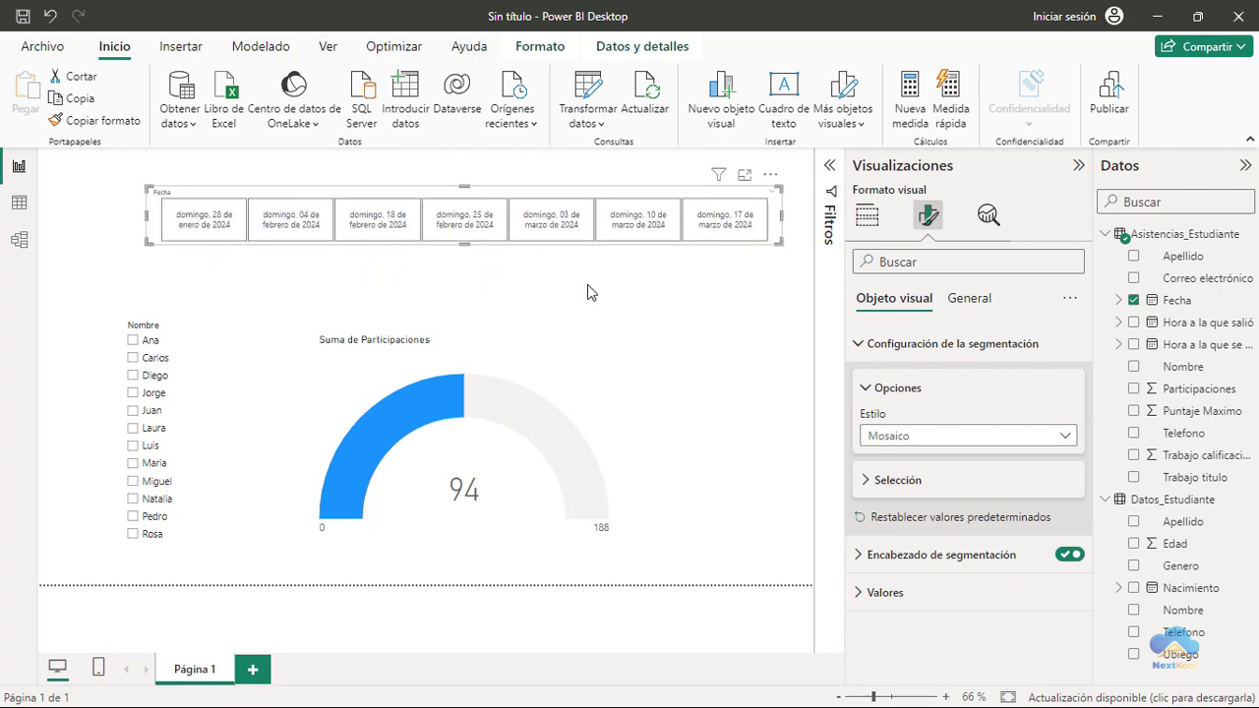
{"action": "left_click", "coordinate": [605, 391]}
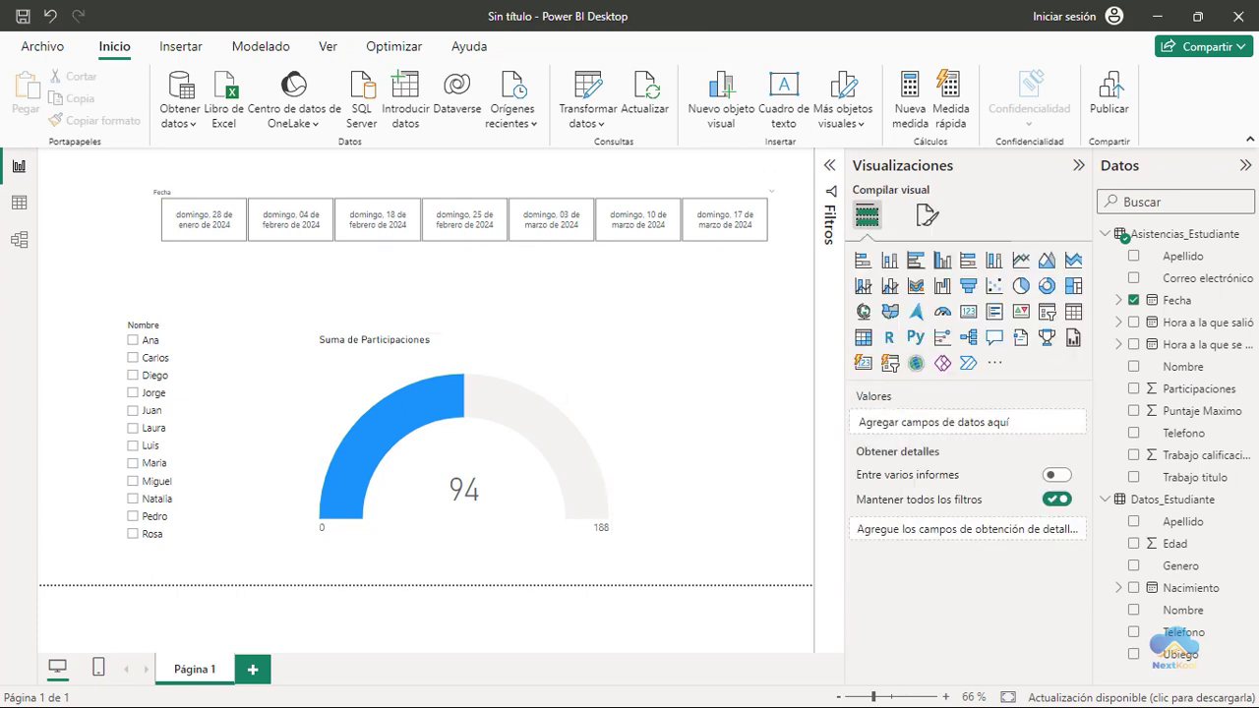
{"action": "key", "text": "alt+Tab"}
{"action": "scroll", "coordinate": [514, 365], "scroll_direction": "down", "scroll_amount": 2}
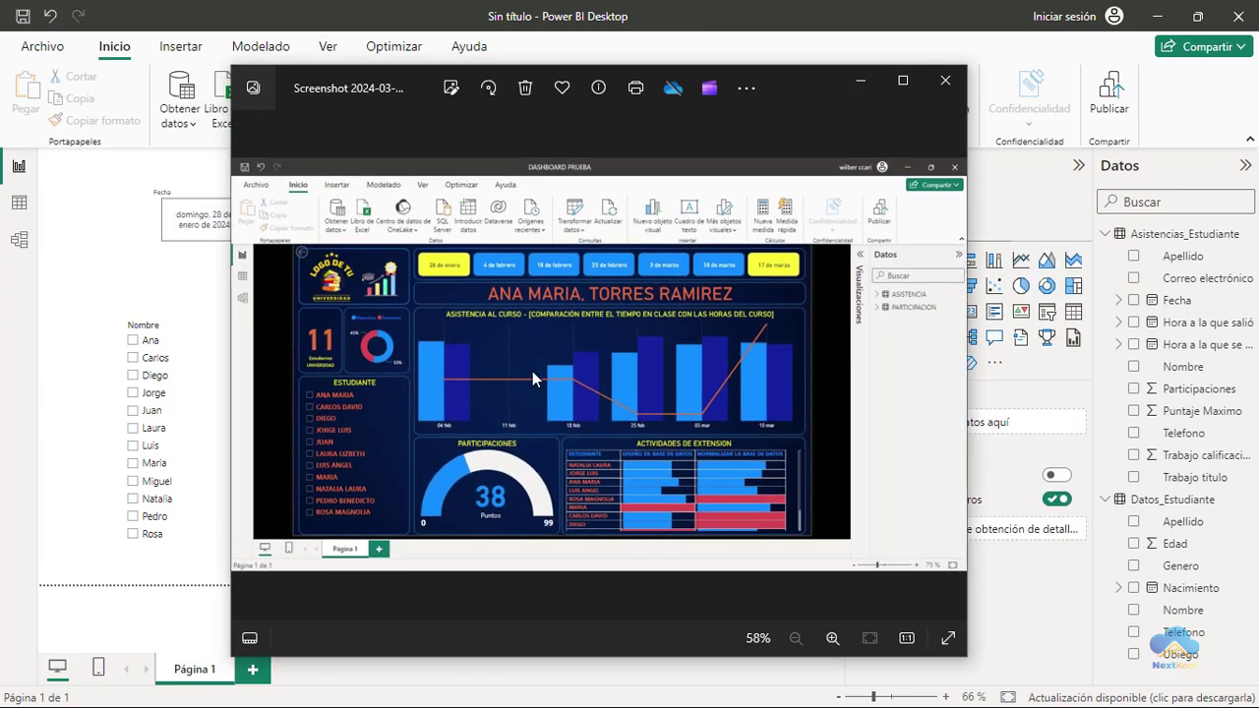
{"action": "left_click", "coordinate": [861, 82]}
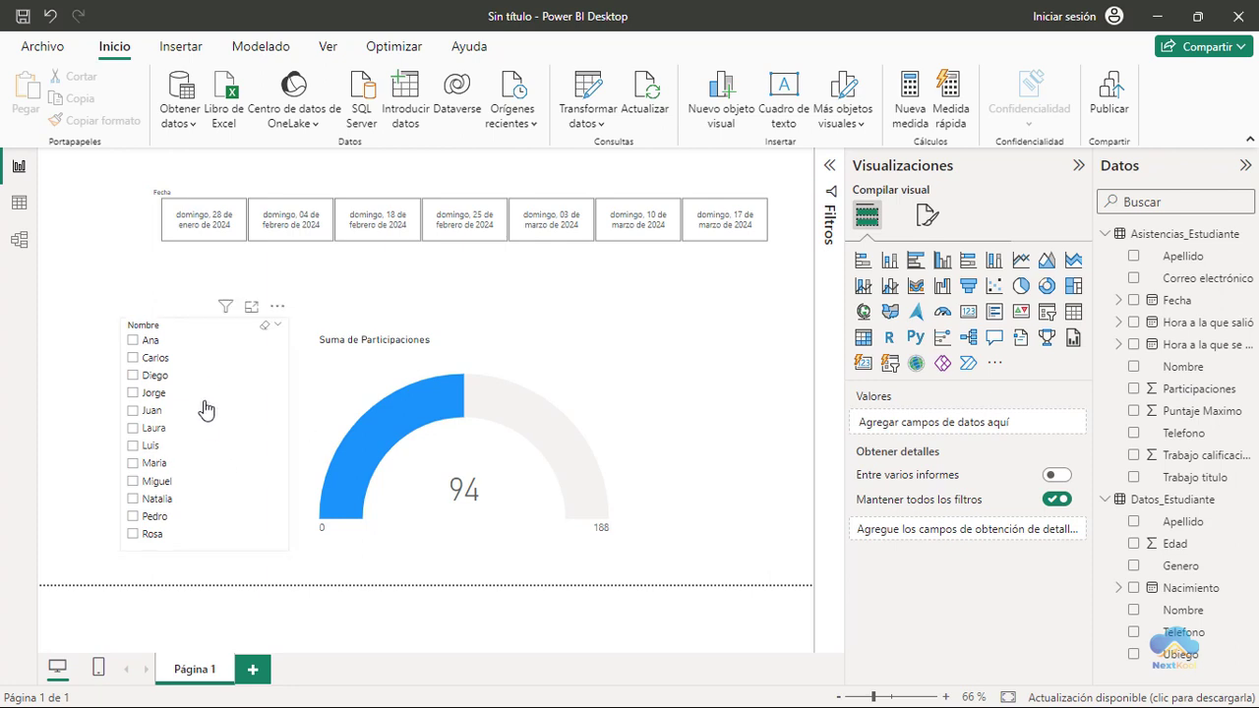
Filter to 28 January 2024 and the first student; the gauge shows 0 of 1
{"action": "left_click", "coordinate": [209, 233]}
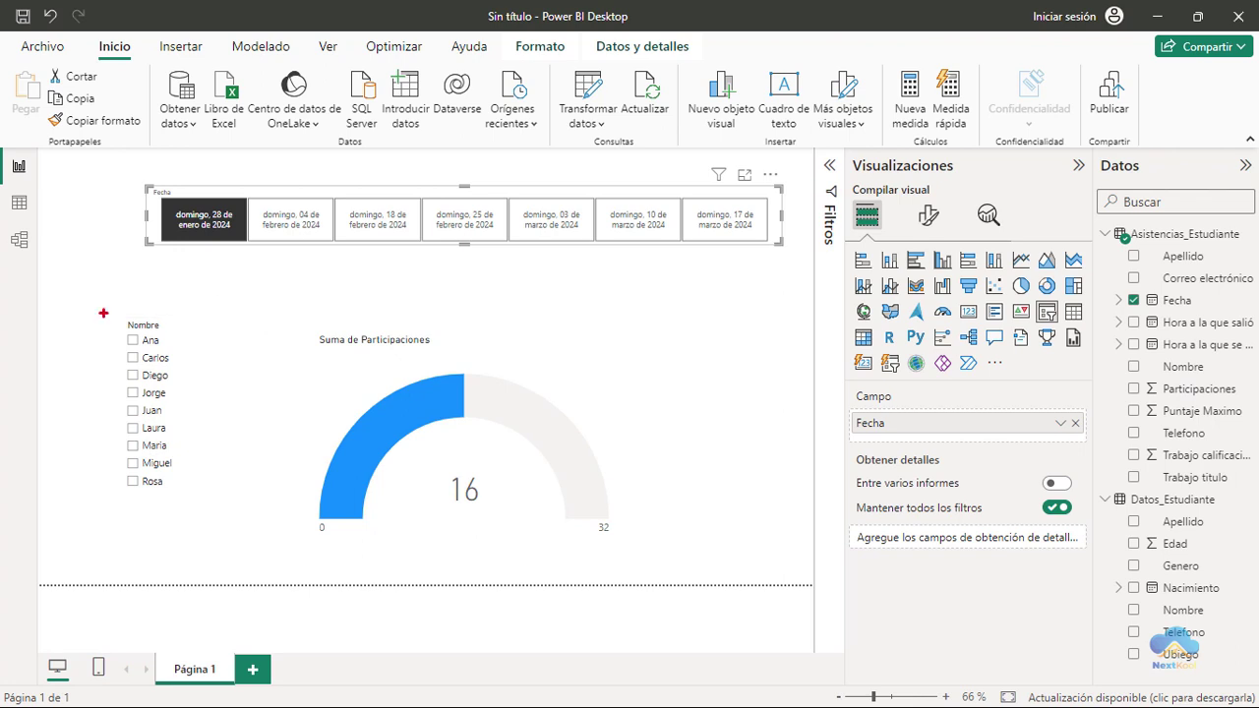
{"action": "left_click_drag", "start_coordinate": [103, 313], "coordinate": [216, 501]}
{"action": "left_click", "coordinate": [149, 341]}
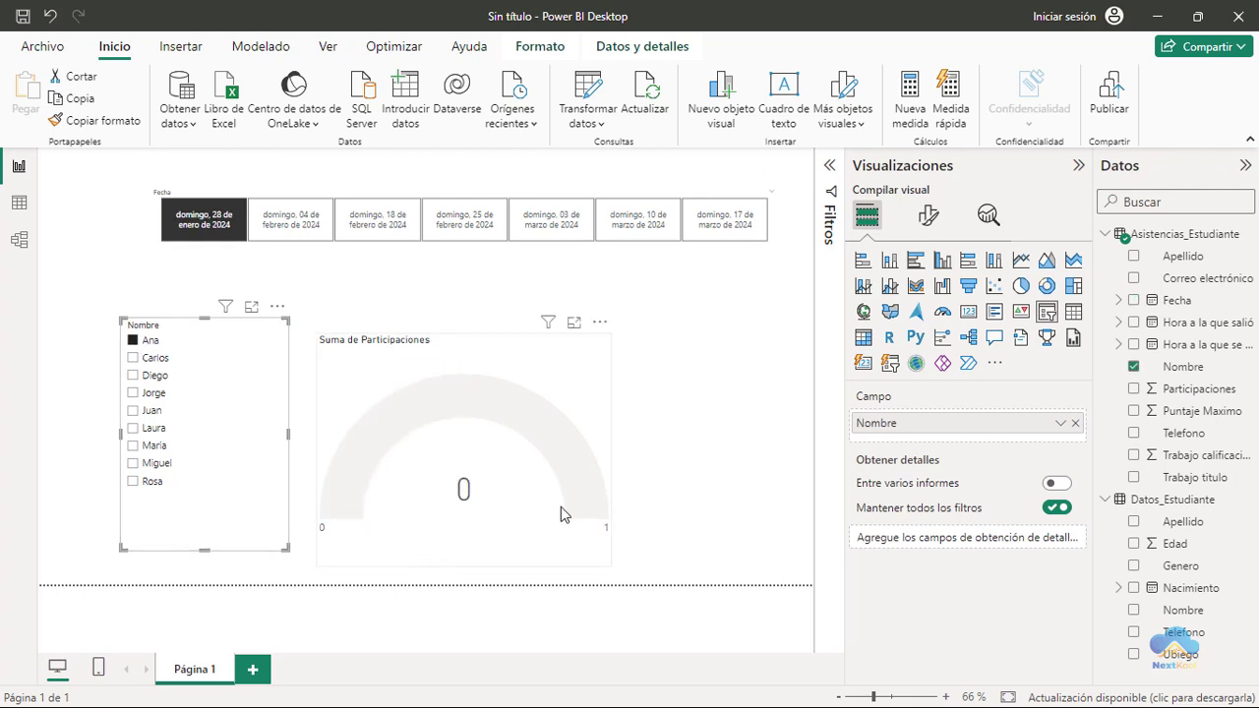
{"action": "left_click_drag", "start_coordinate": [587, 512], "coordinate": [623, 541]}
{"action": "key", "text": "Escape"}
{"action": "key", "text": "alt+Tab"}
Confirm the 28/01/2024 rows in Asistencia.xlsx have Puntaje Maximo 4, then minimize Excel
{"action": "left_click", "coordinate": [265, 395]}
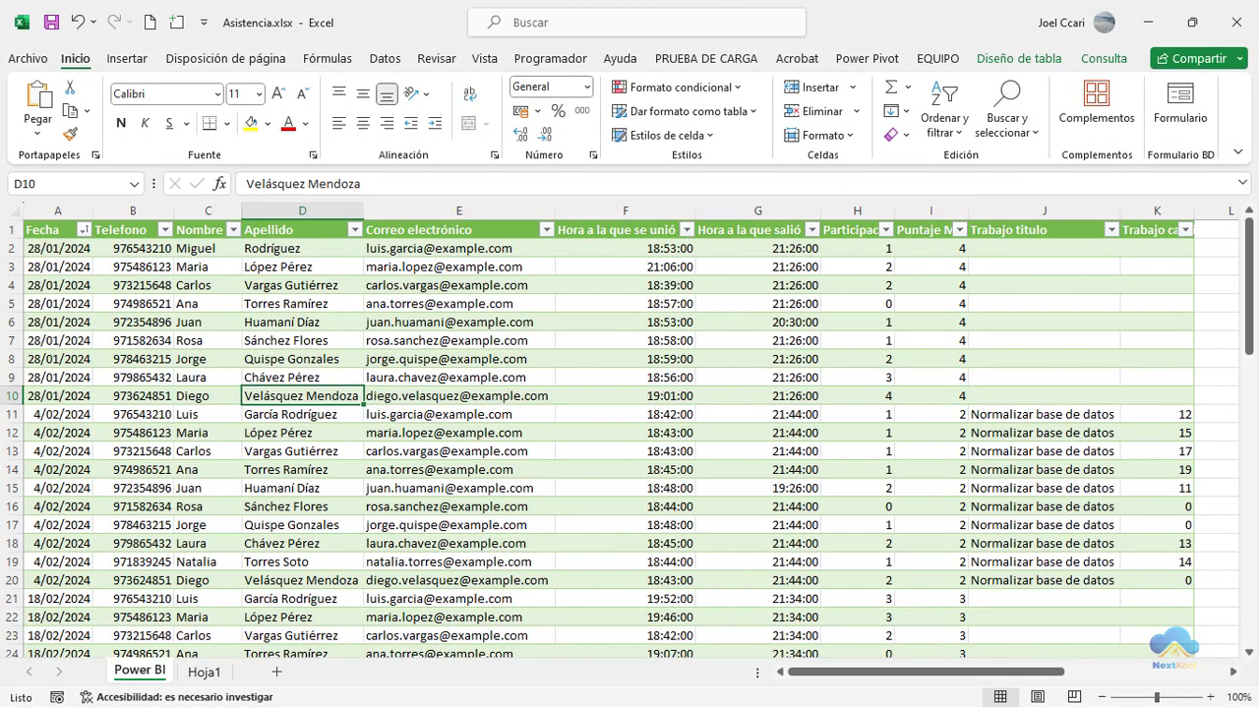
{"action": "left_click_drag", "start_coordinate": [15, 215], "coordinate": [992, 408]}
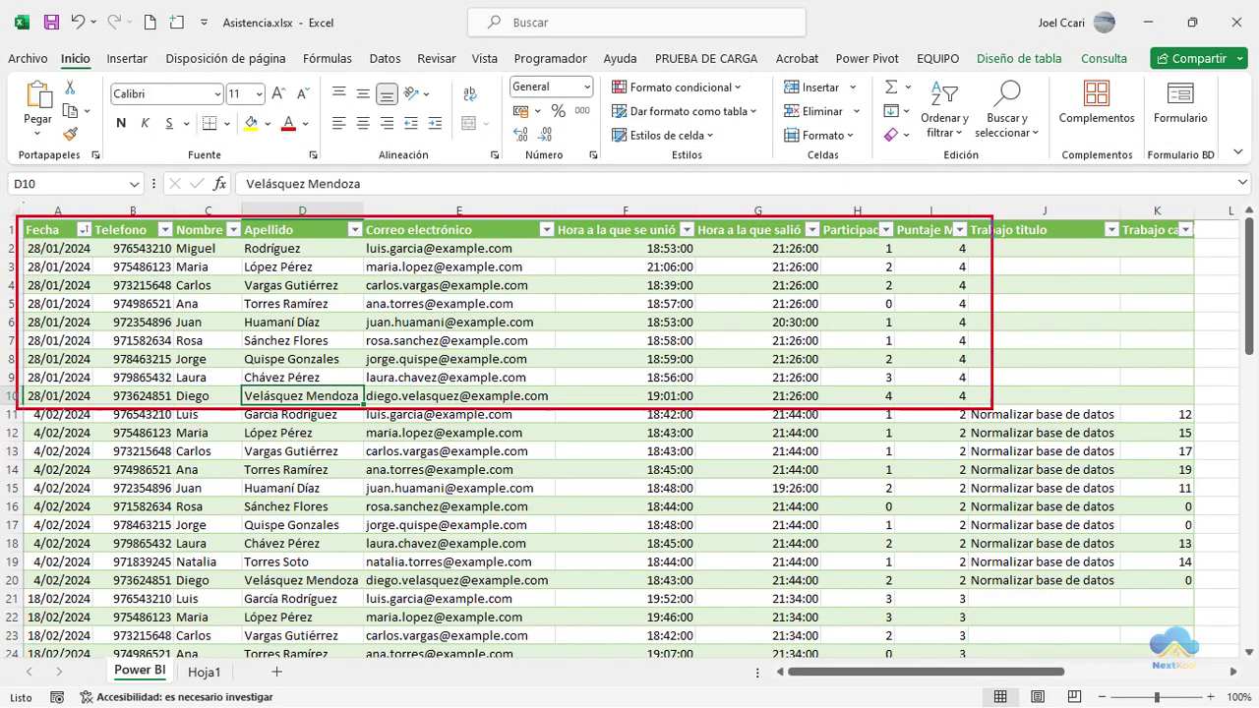
{"action": "left_click_drag", "start_coordinate": [948, 206], "coordinate": [1011, 116]}
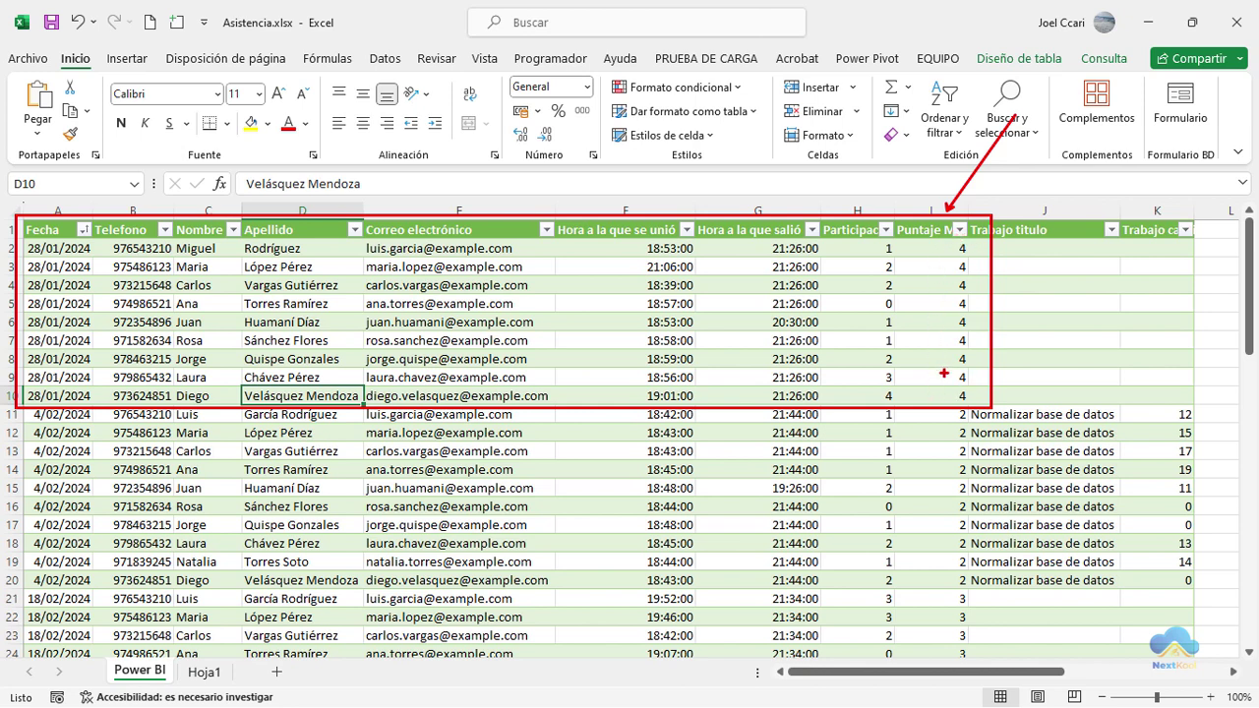
{"action": "key", "text": "Escape"}
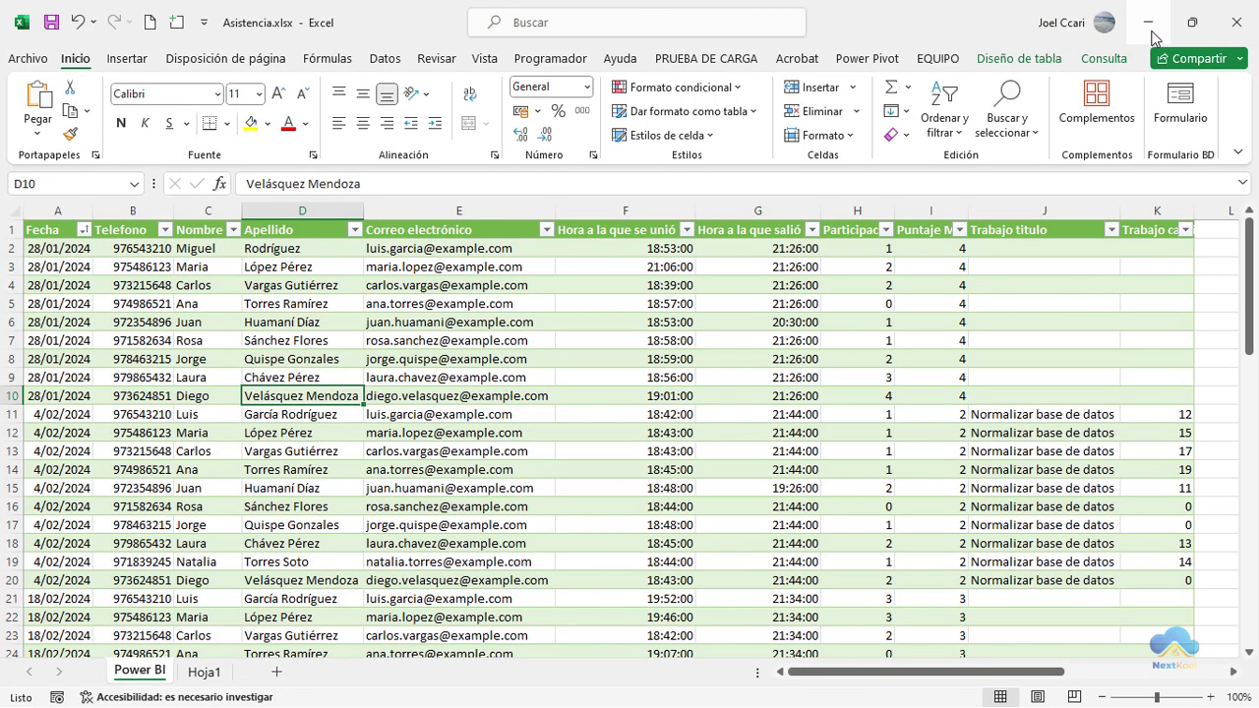
{"action": "left_click", "coordinate": [1147, 22]}
Set Puntaje Maximo as the gauge's Valor máximo so its scale runs 0 to 4
{"action": "left_click_drag", "start_coordinate": [588, 512], "coordinate": [623, 538]}
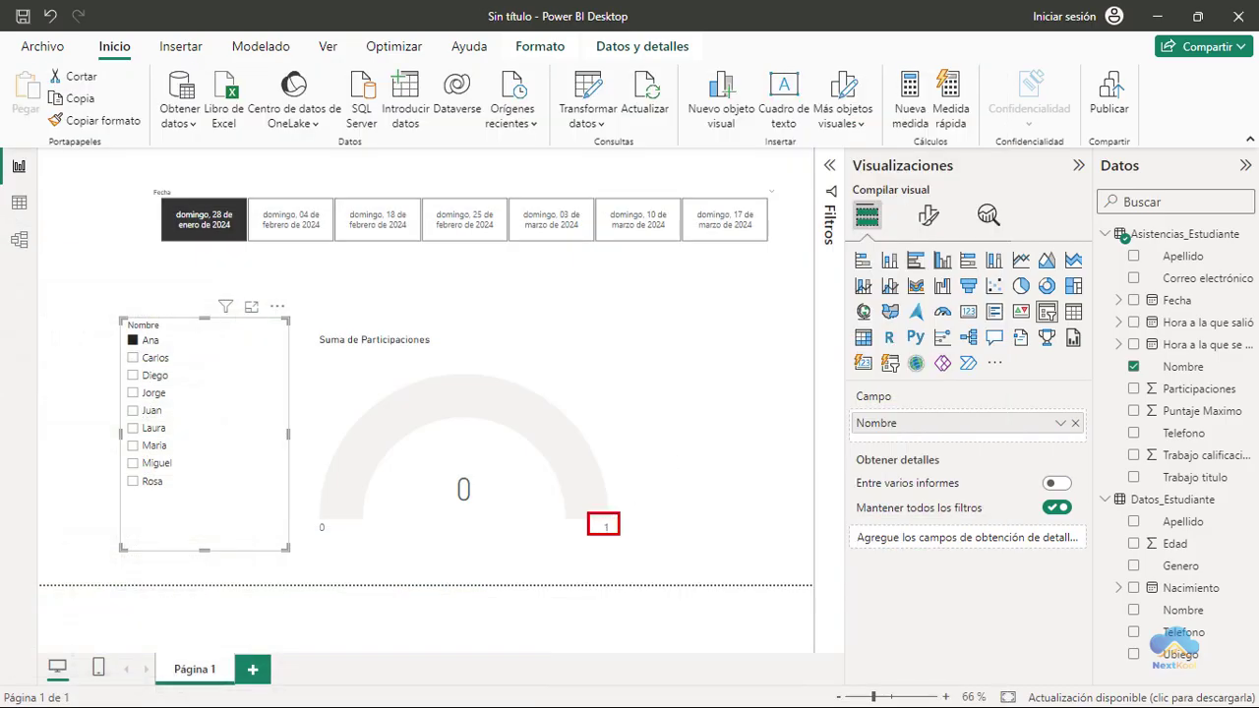
{"action": "left_click_drag", "start_coordinate": [216, 252], "coordinate": [591, 502]}
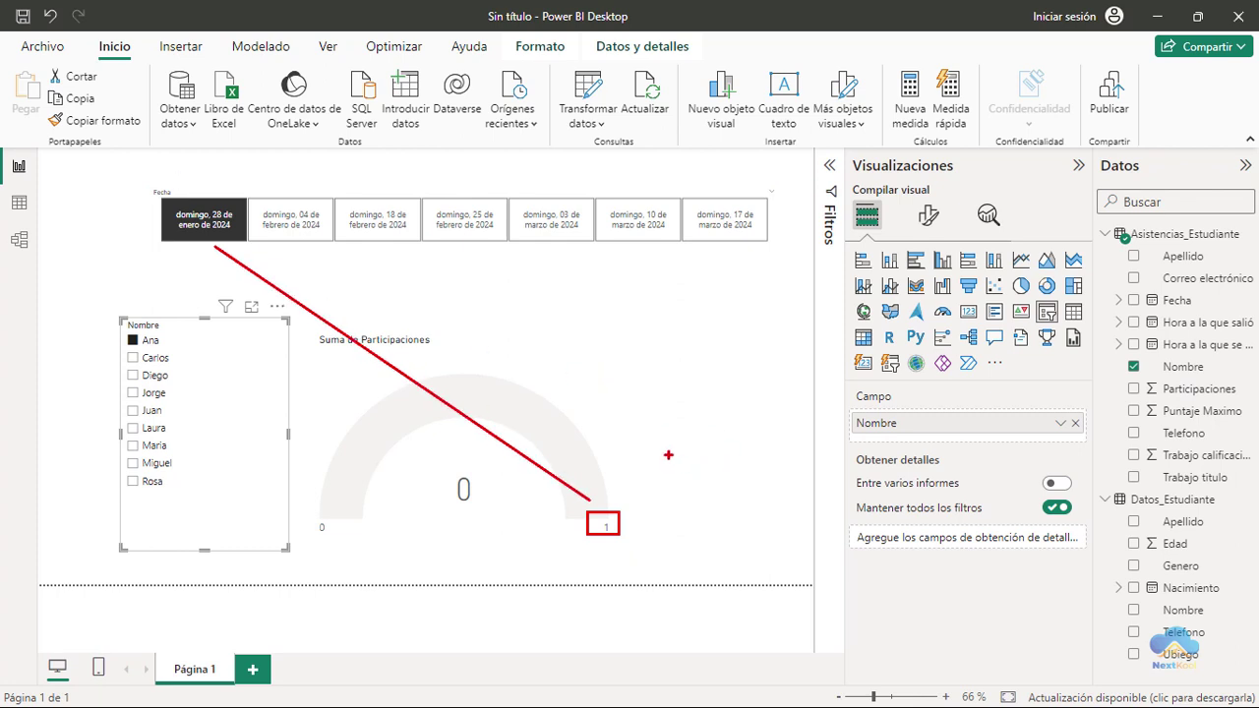
{"action": "key", "text": "Escape"}
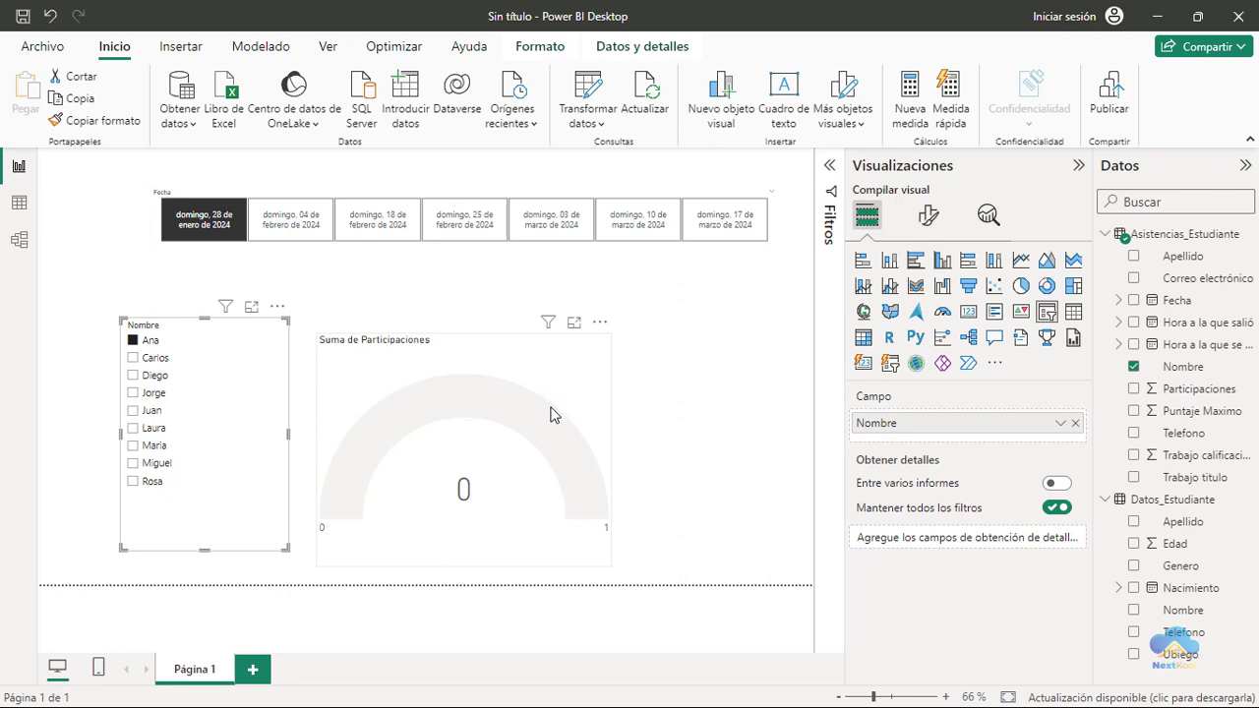
{"action": "left_click", "coordinate": [551, 414]}
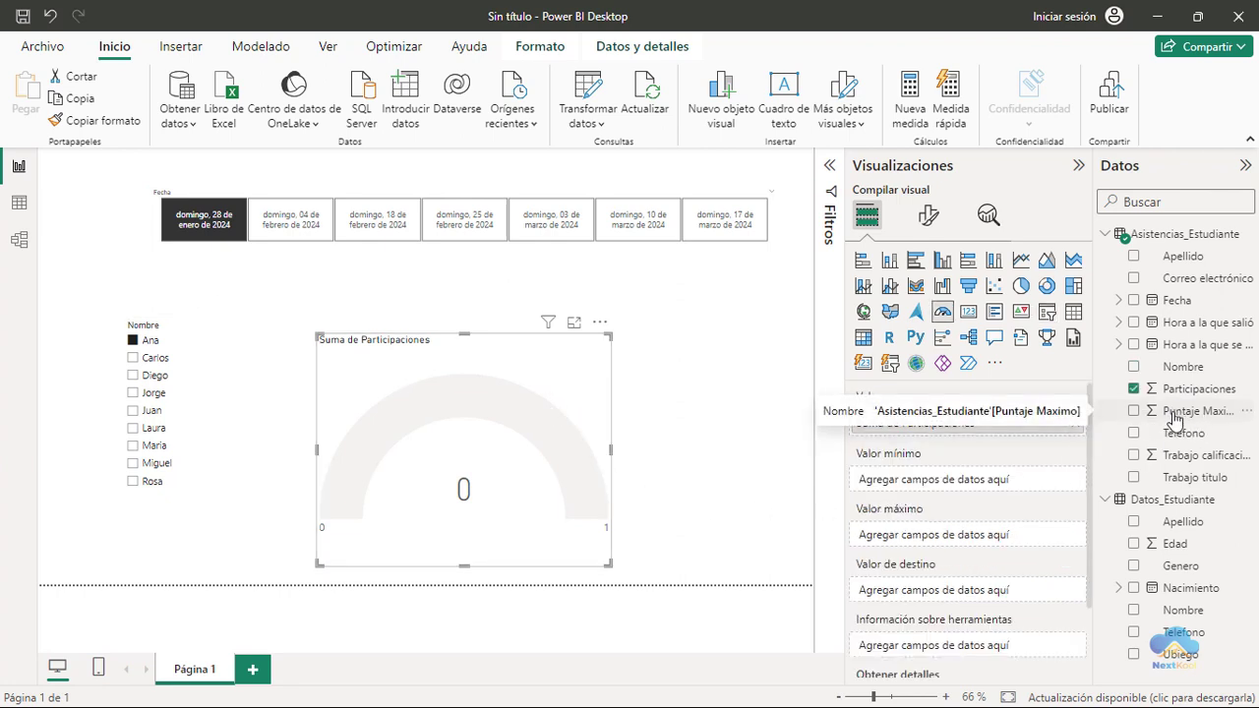
{"action": "mouse_move", "coordinate": [1170, 421]}
{"action": "left_mouse_down"}
{"action": "mouse_move", "coordinate": [1049, 492]}
{"action": "mouse_move", "coordinate": [909, 547]}
{"action": "mouse_move", "coordinate": [959, 541]}
{"action": "left_mouse_up"}
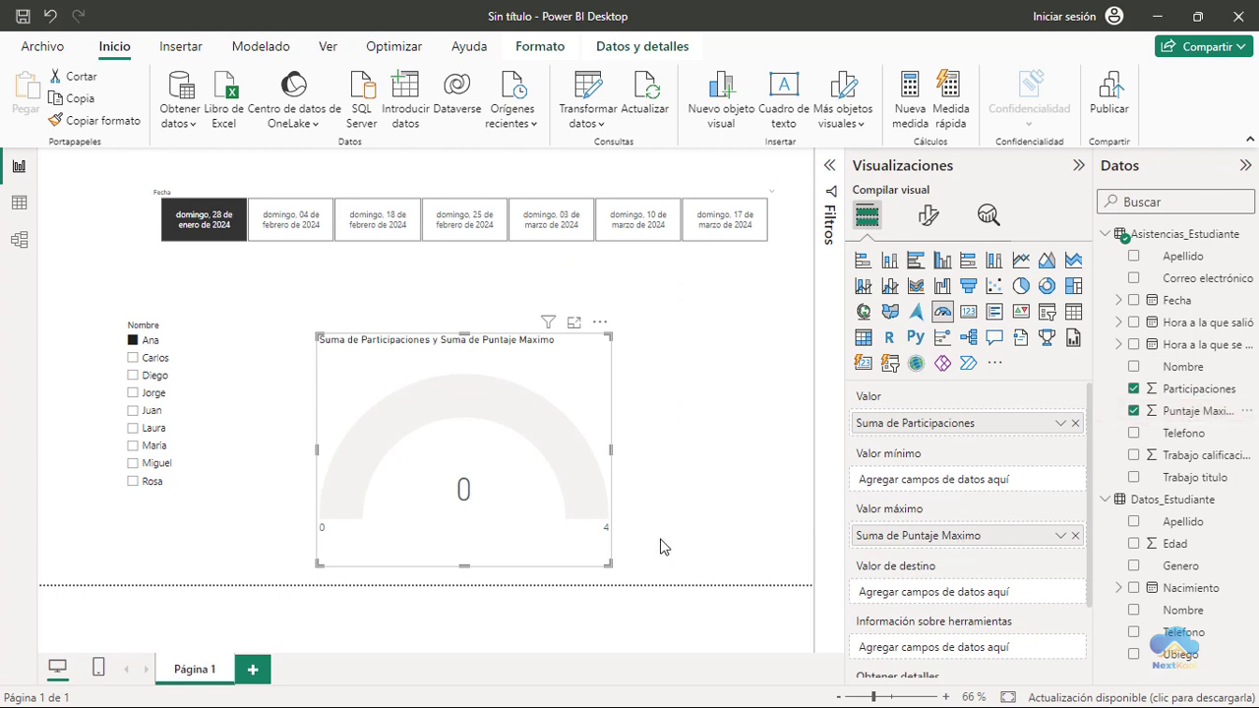
{"action": "left_click_drag", "start_coordinate": [585, 512], "coordinate": [630, 549]}
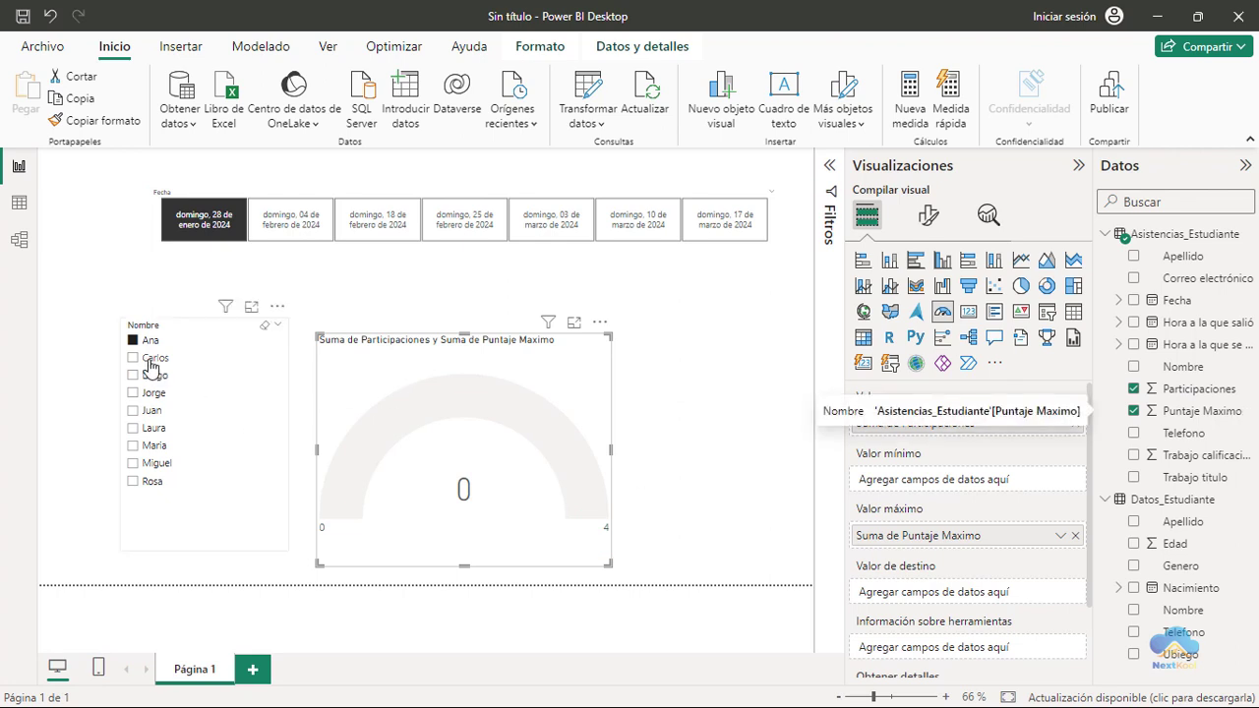
Step through Carlos, Diego, Jorge and Juan, then select the 4 February 2024 tile
{"action": "left_click", "coordinate": [150, 360]}
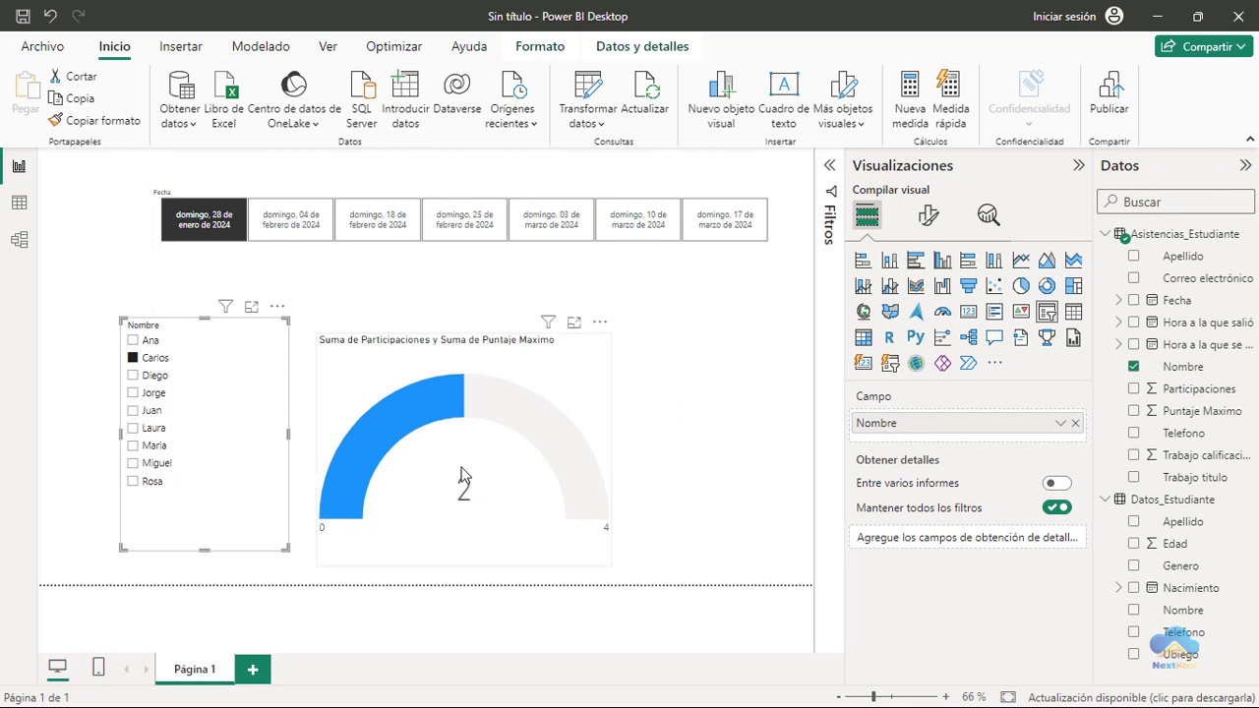
{"action": "left_click", "coordinate": [134, 376]}
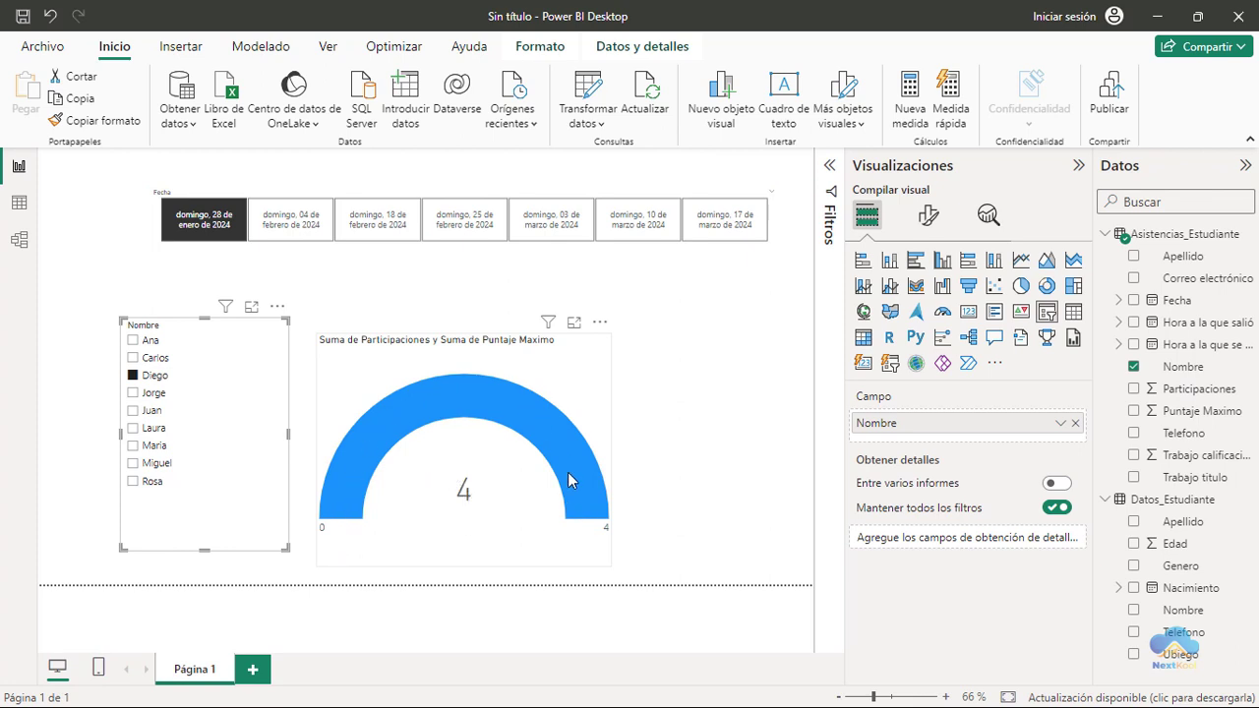
{"action": "left_click", "coordinate": [151, 395]}
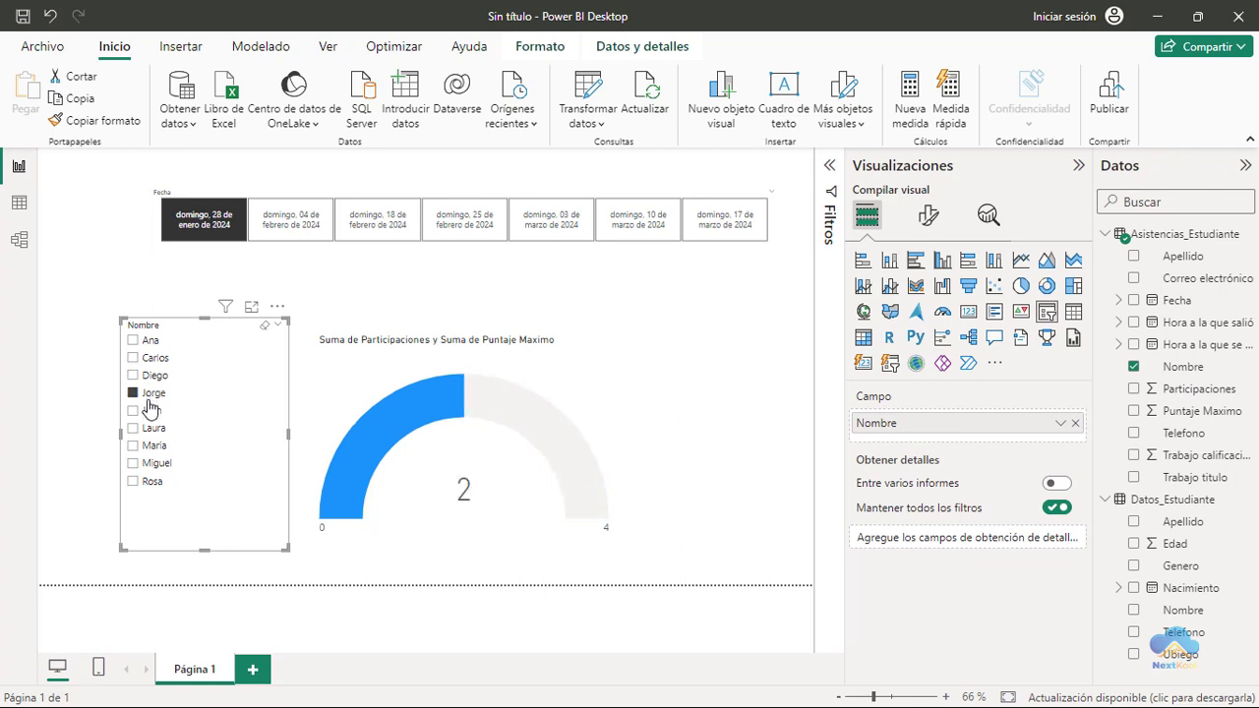
{"action": "left_click", "coordinate": [149, 413]}
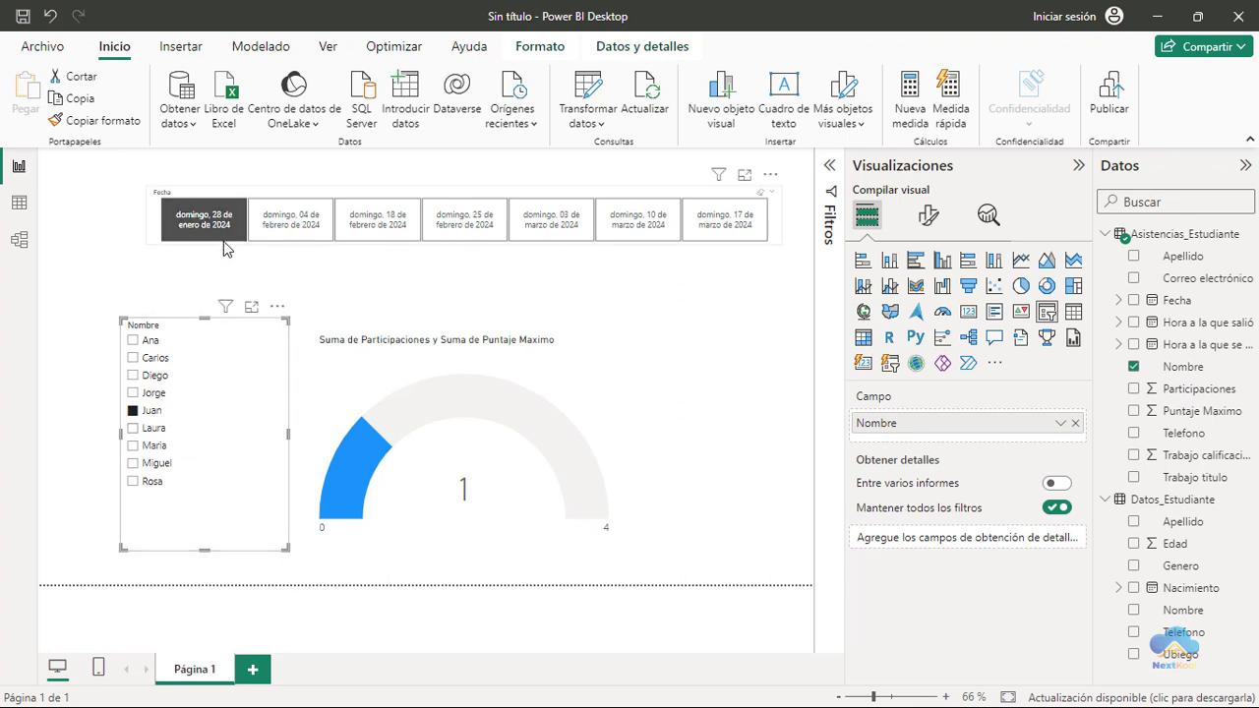
{"action": "left_click", "coordinate": [299, 232]}
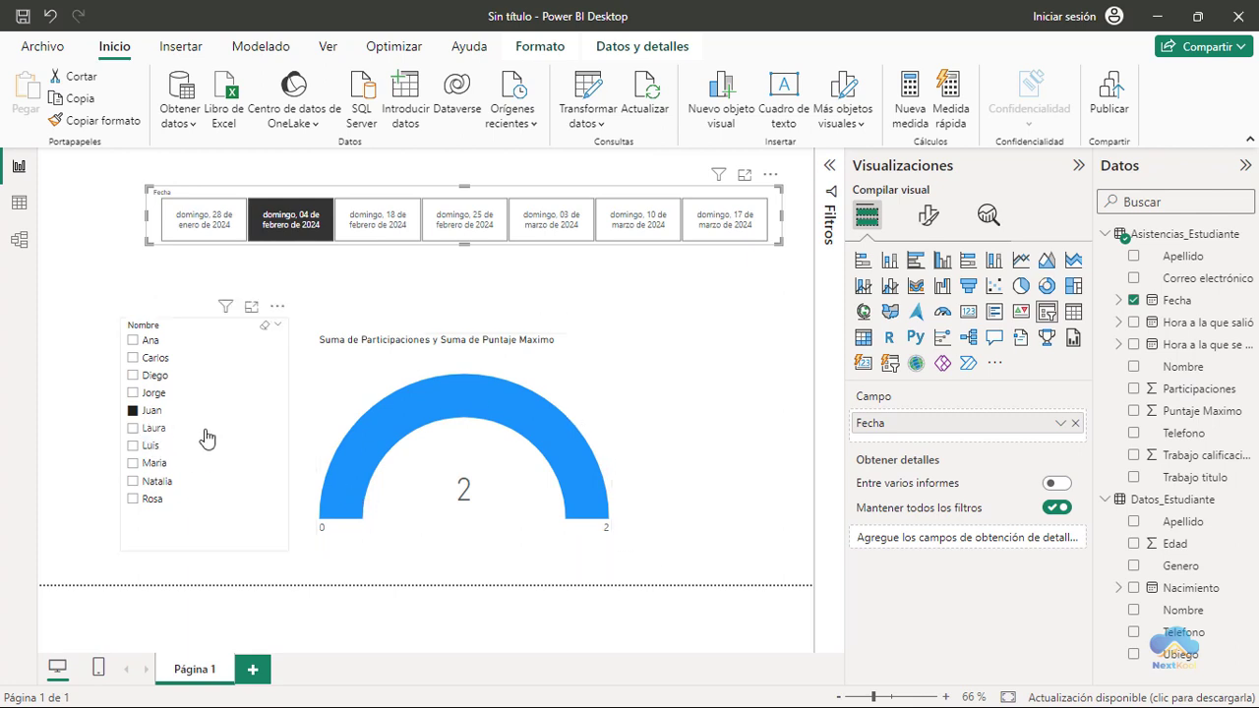
Step through Laura, Luis, Maria, Natalia and Rosa, then switch to the Excel workbook
{"action": "left_click", "coordinate": [153, 431]}
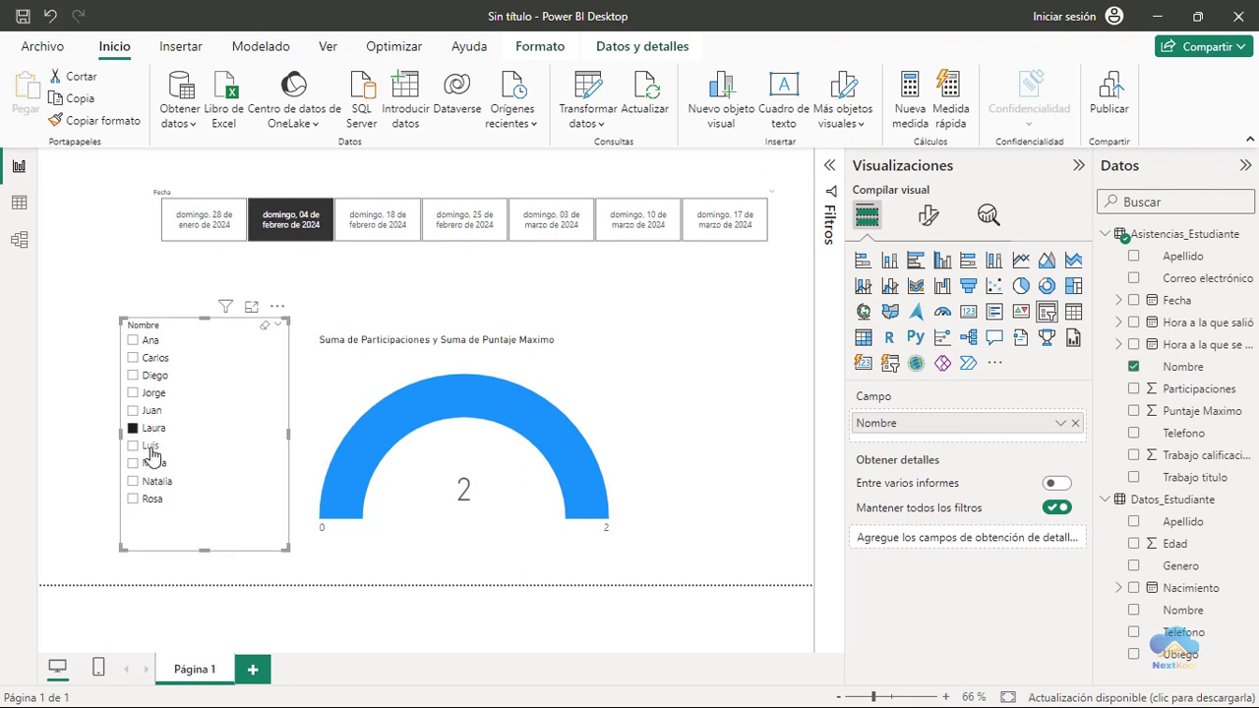
{"action": "left_click", "coordinate": [150, 448]}
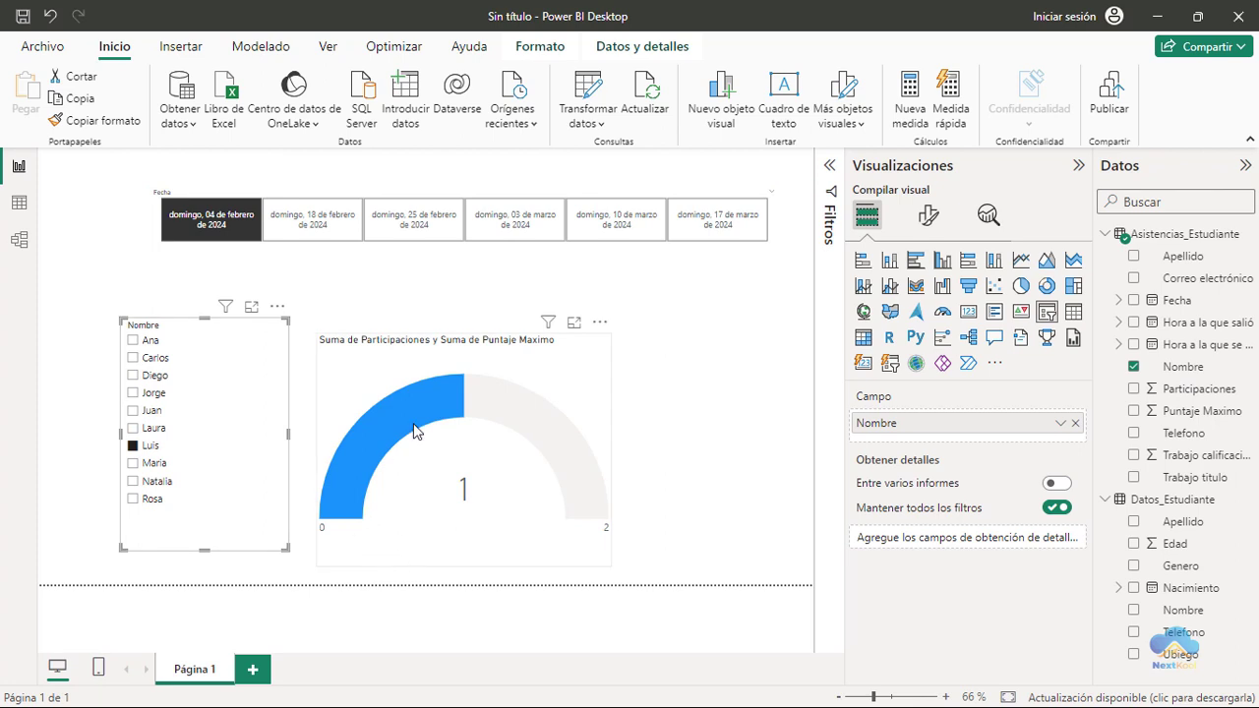
{"action": "left_click", "coordinate": [153, 465]}
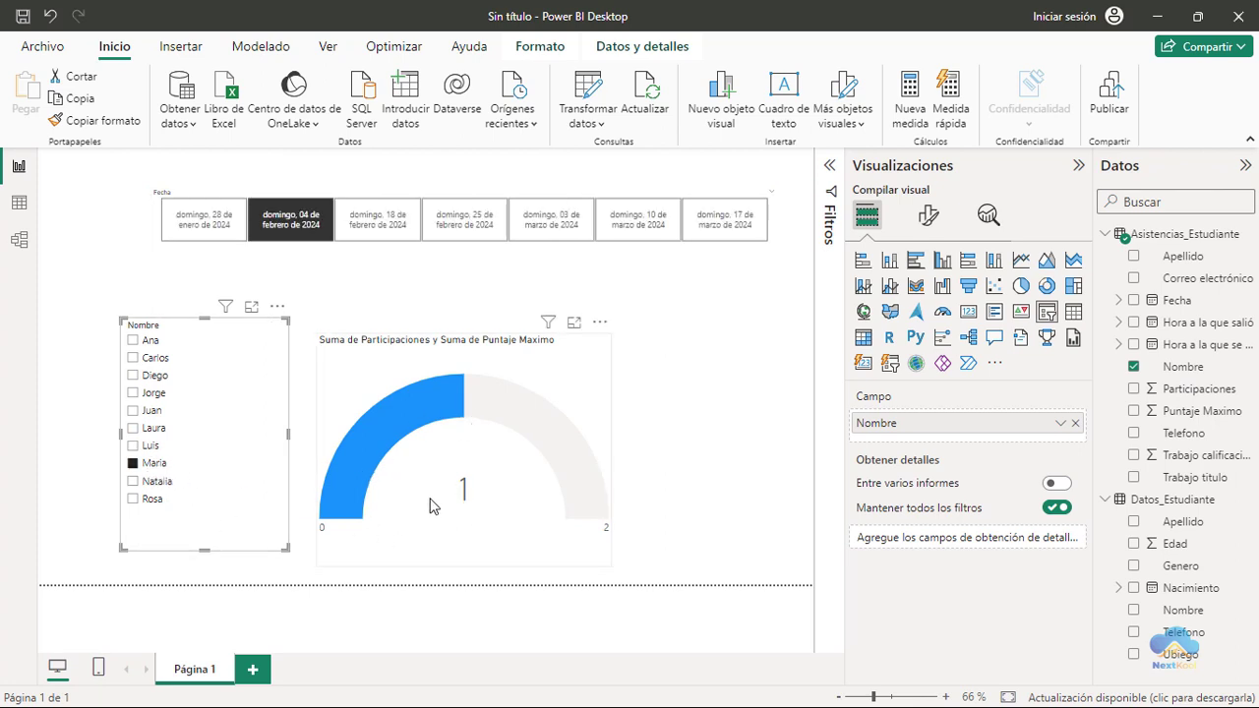
{"action": "left_click", "coordinate": [157, 482]}
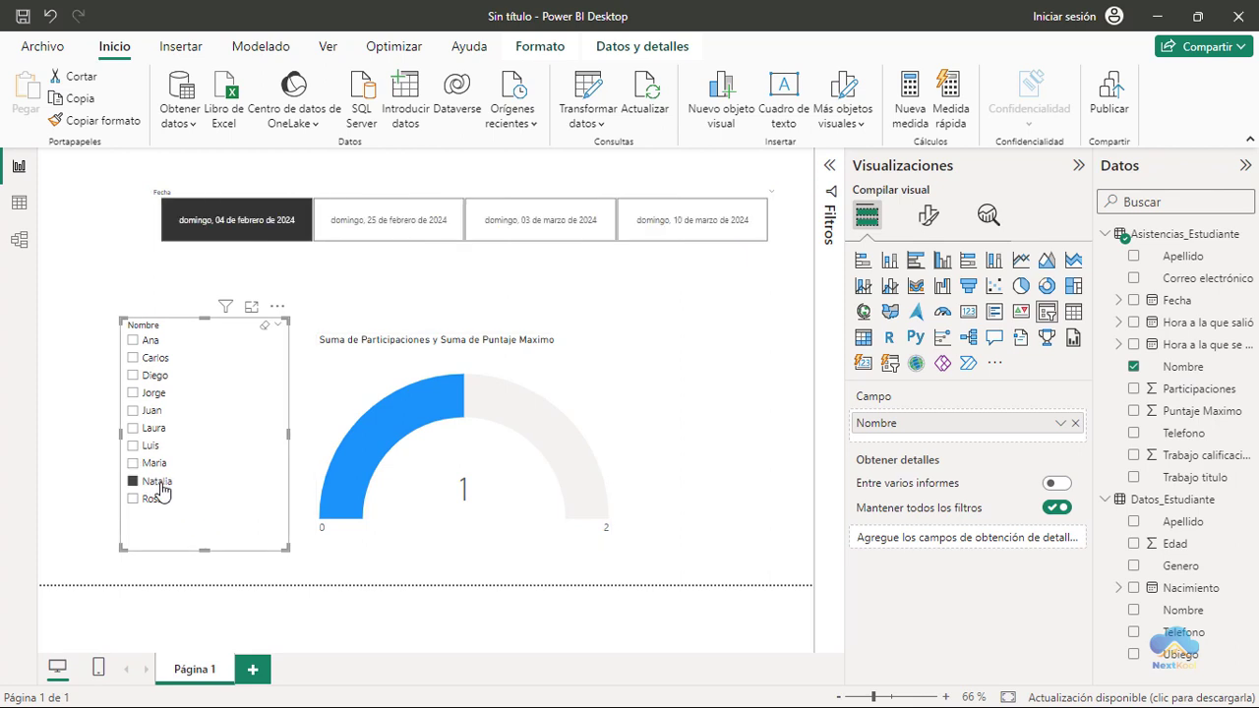
{"action": "left_click", "coordinate": [154, 500]}
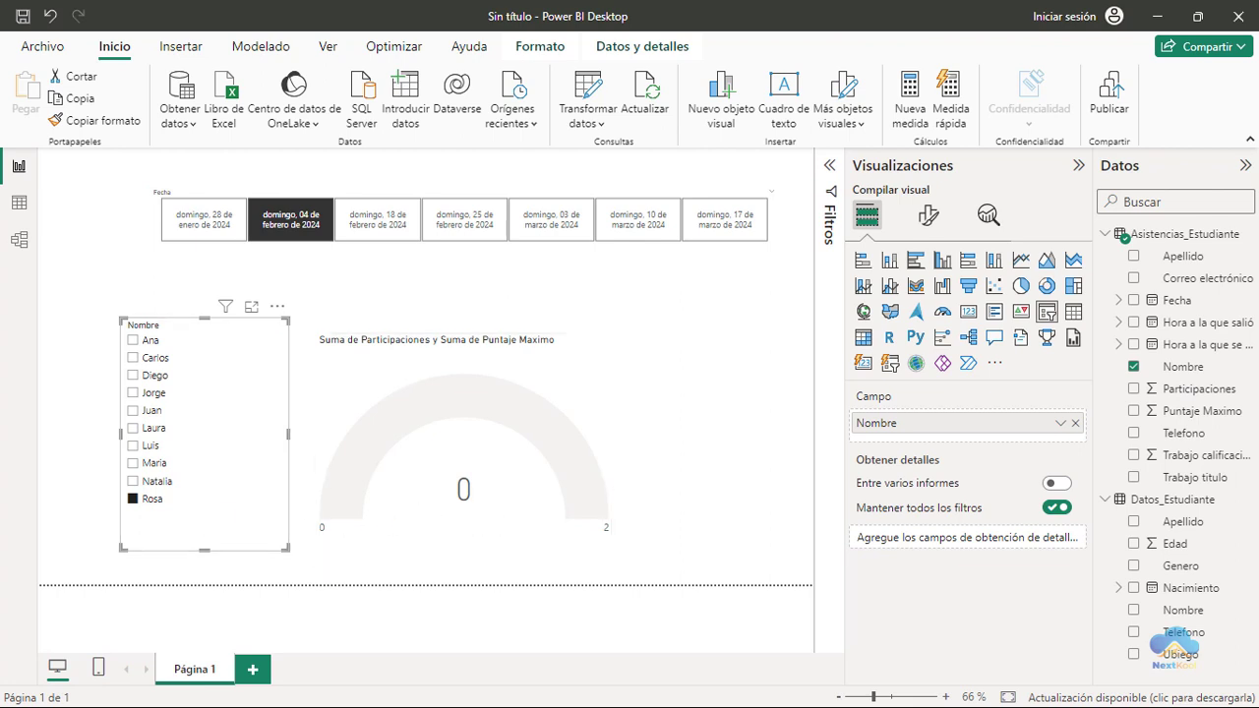
{"action": "key", "text": "alt+Tab"}
Review the 4/02/2024 rows in Asistencia.xlsx, confirming Rosa's 0 of 2 participations, then return to Power BI
{"action": "scroll", "coordinate": [187, 423], "scroll_direction": "down", "scroll_amount": 2}
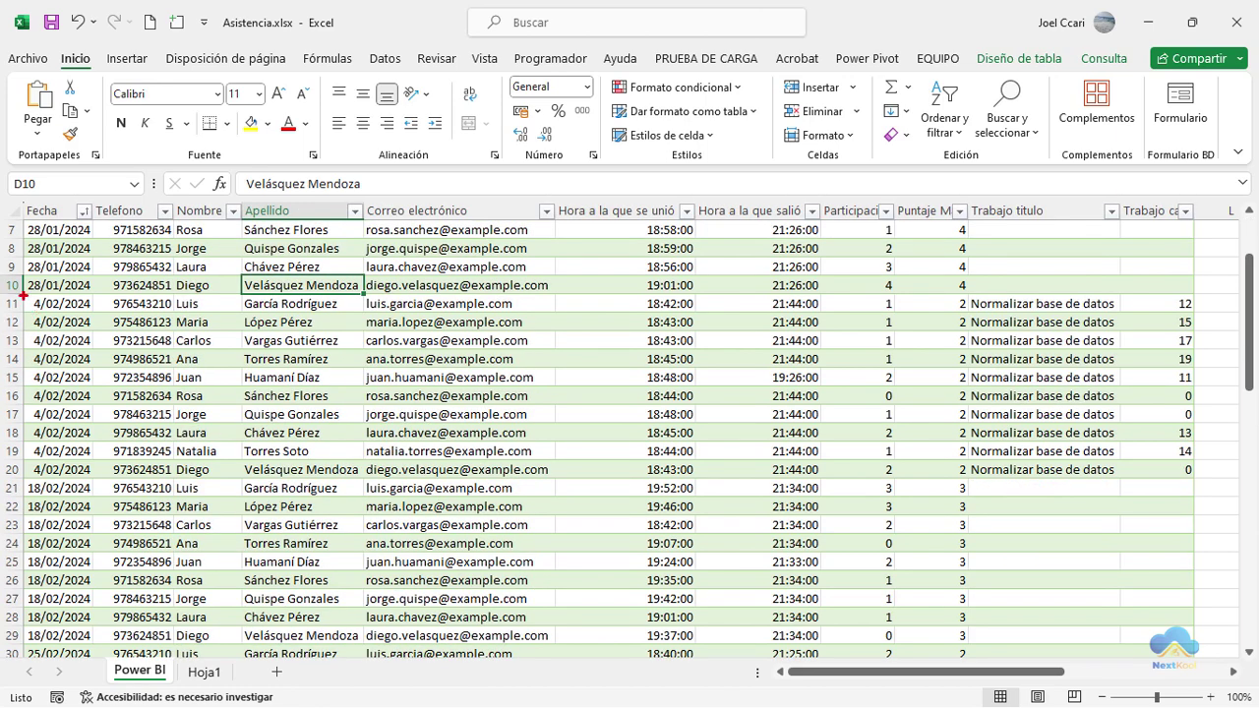
{"action": "mouse_move", "coordinate": [21, 294]}
{"action": "left_mouse_down"}
{"action": "mouse_move", "coordinate": [969, 446]}
{"action": "mouse_move", "coordinate": [970, 480]}
{"action": "left_mouse_up"}
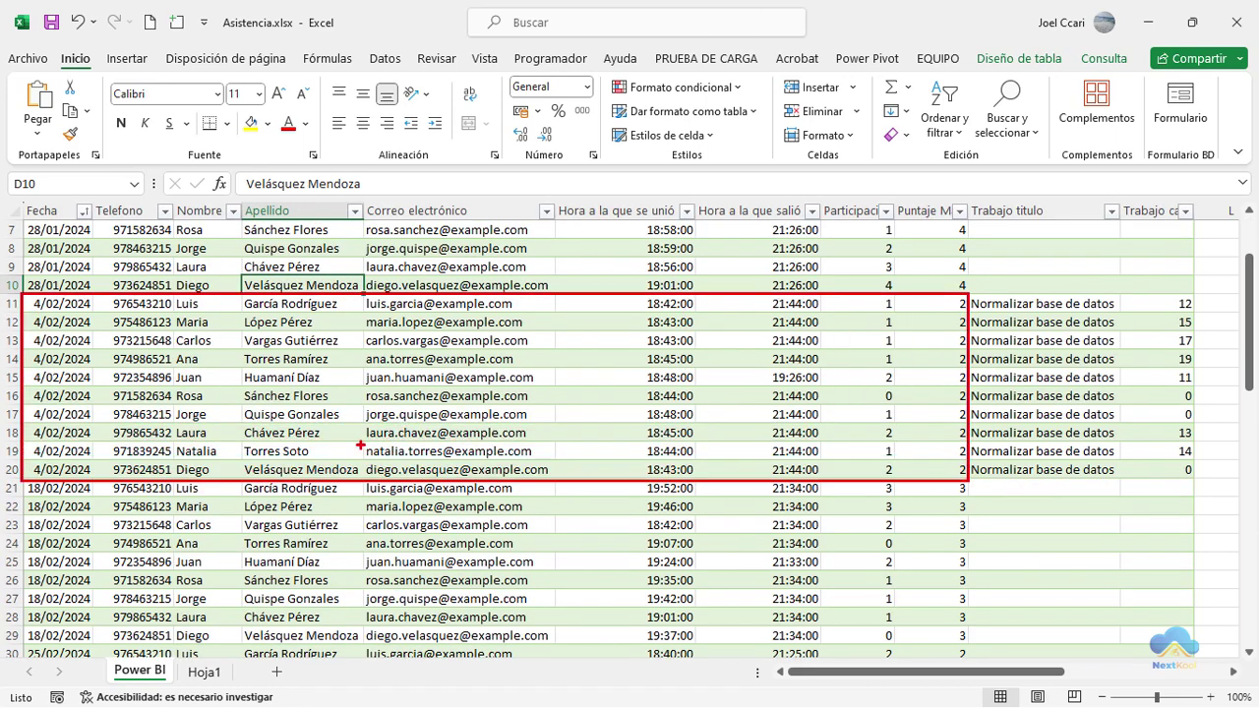
{"action": "left_click_drag", "start_coordinate": [173, 403], "coordinate": [968, 404]}
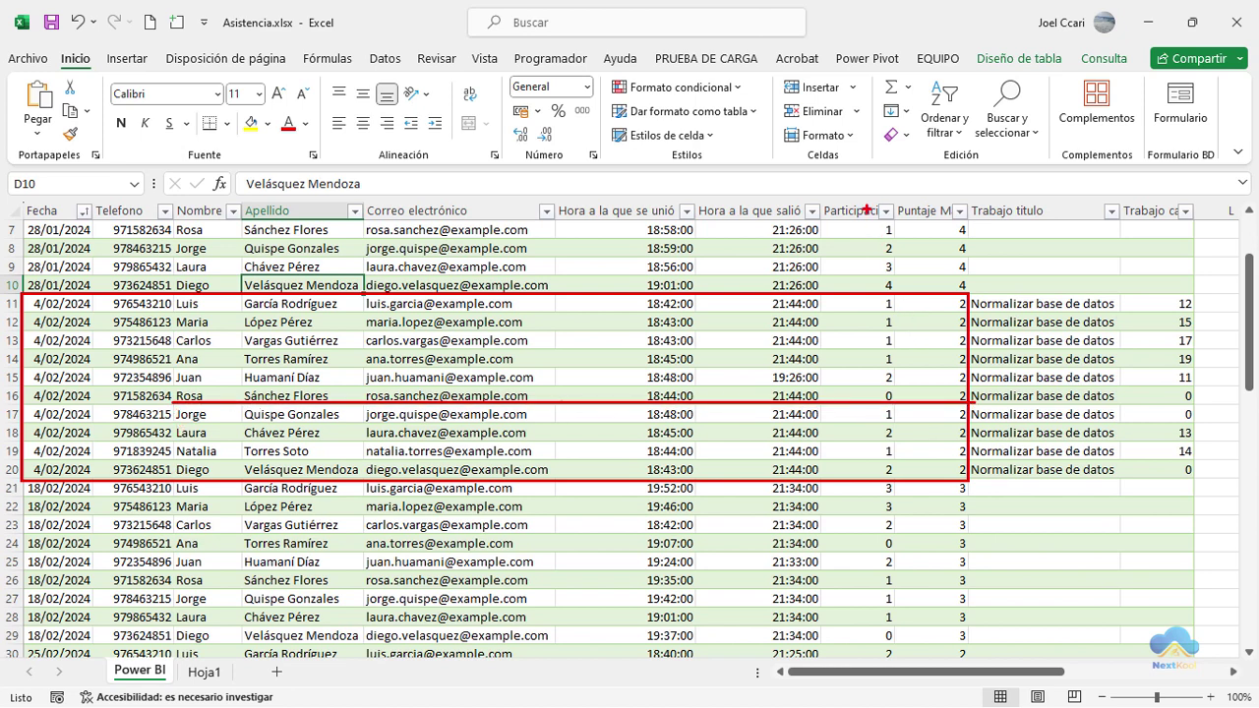
{"action": "left_click_drag", "start_coordinate": [865, 281], "coordinate": [849, 166]}
{"action": "key", "text": "Escape"}
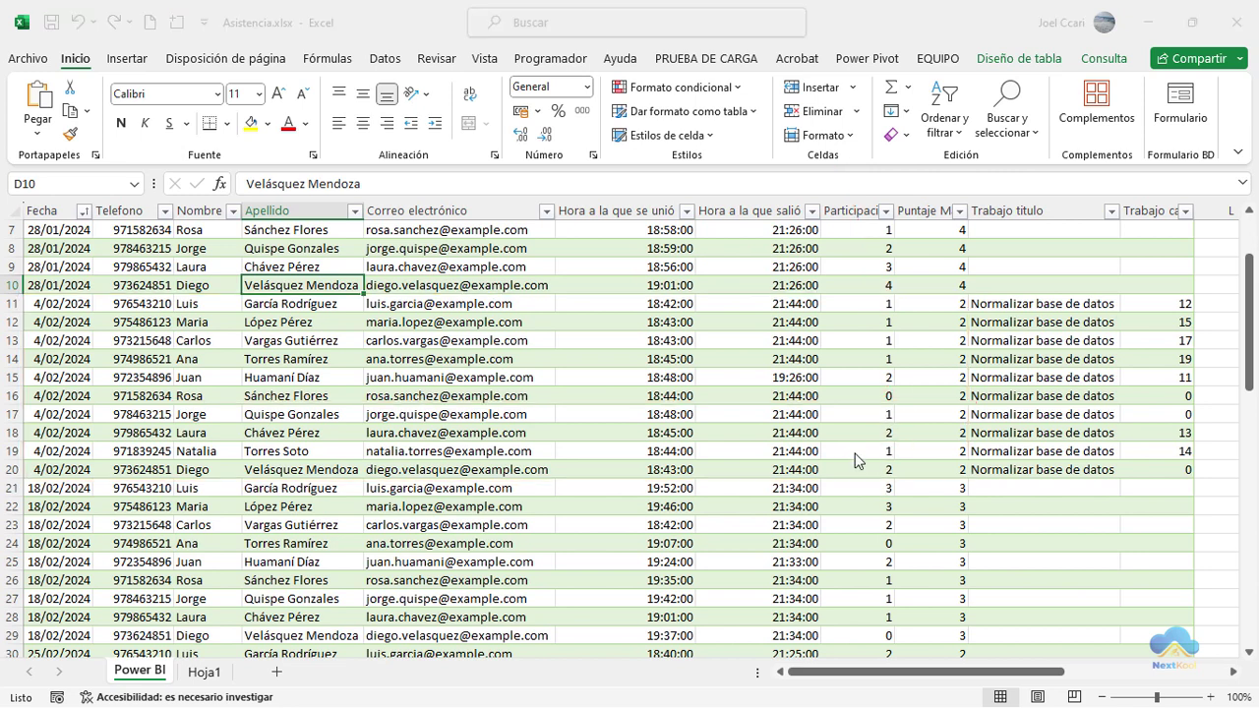
{"action": "key", "text": "alt+Tab"}
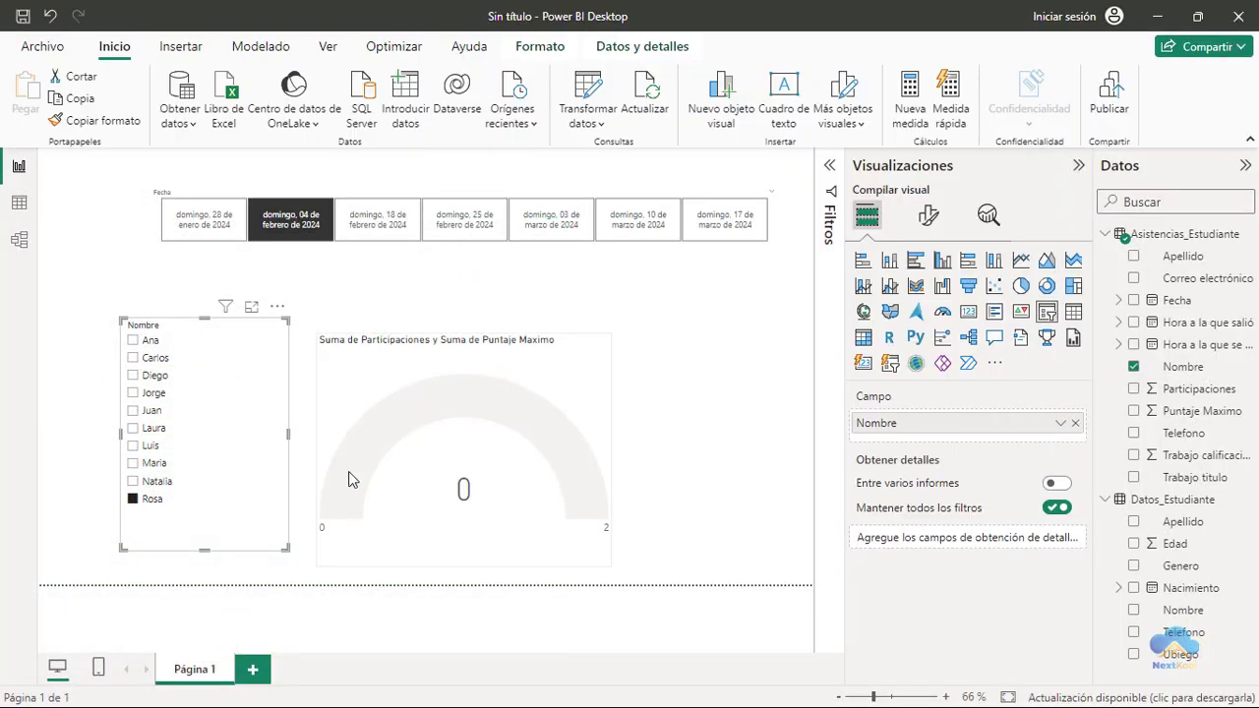
{"action": "left_click_drag", "start_coordinate": [306, 337], "coordinate": [660, 552]}
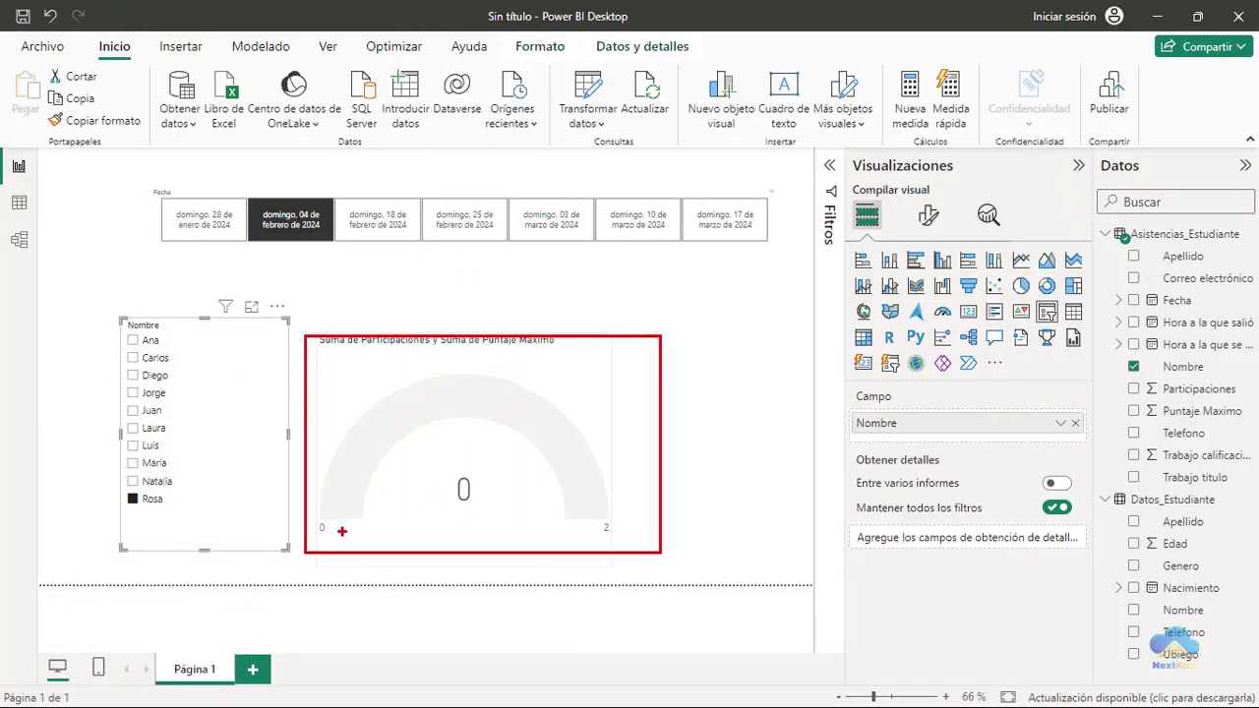
{"action": "left_click_drag", "start_coordinate": [170, 499], "coordinate": [335, 500]}
{"action": "left_click_drag", "start_coordinate": [294, 239], "coordinate": [167, 499]}
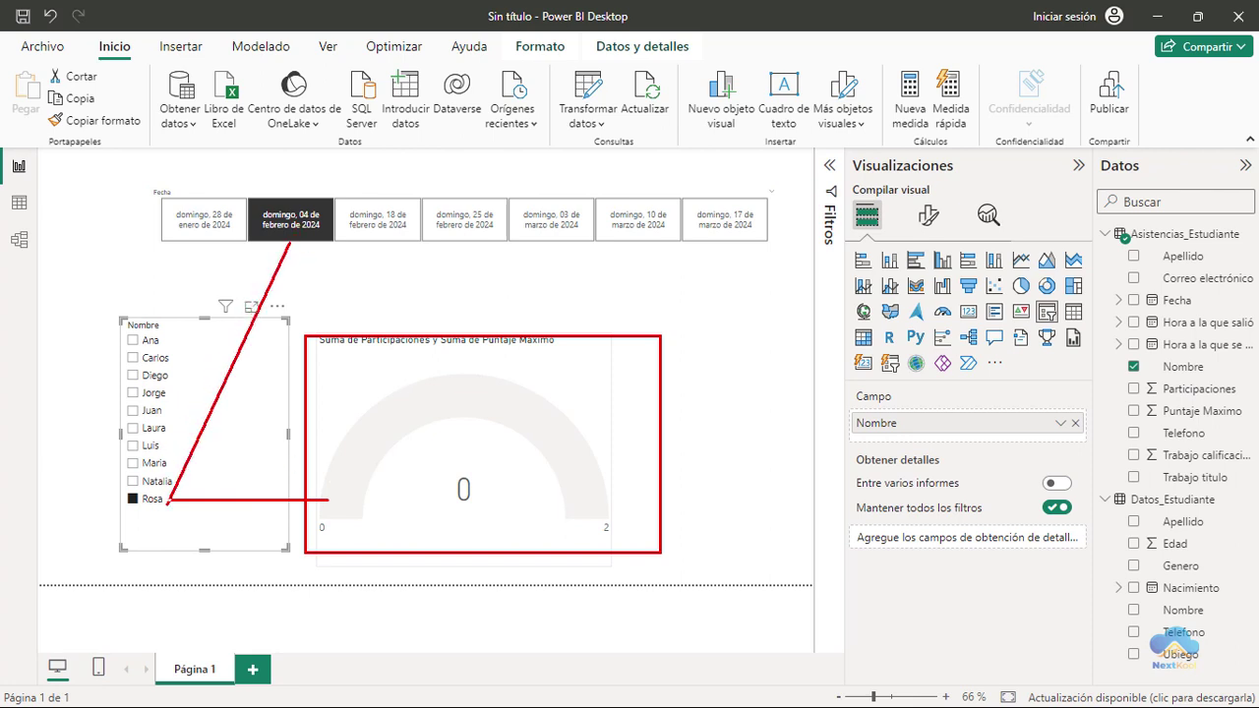
{"action": "left_click_drag", "start_coordinate": [290, 239], "coordinate": [391, 337]}
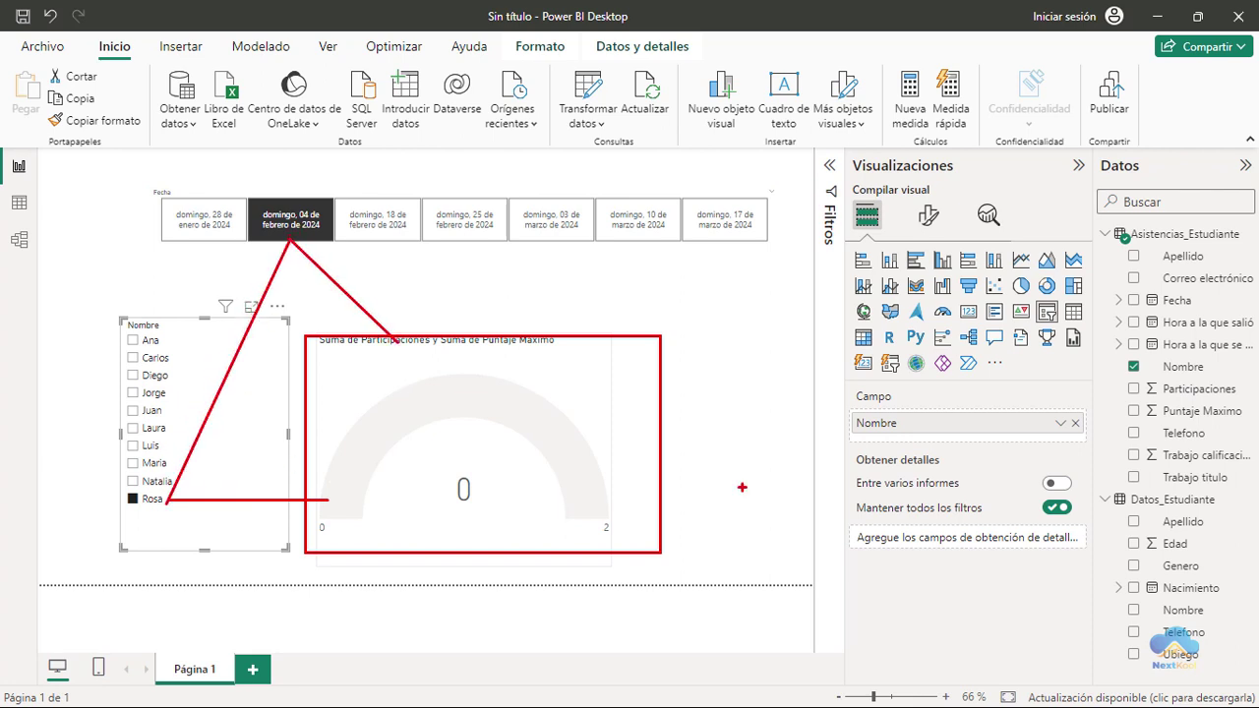